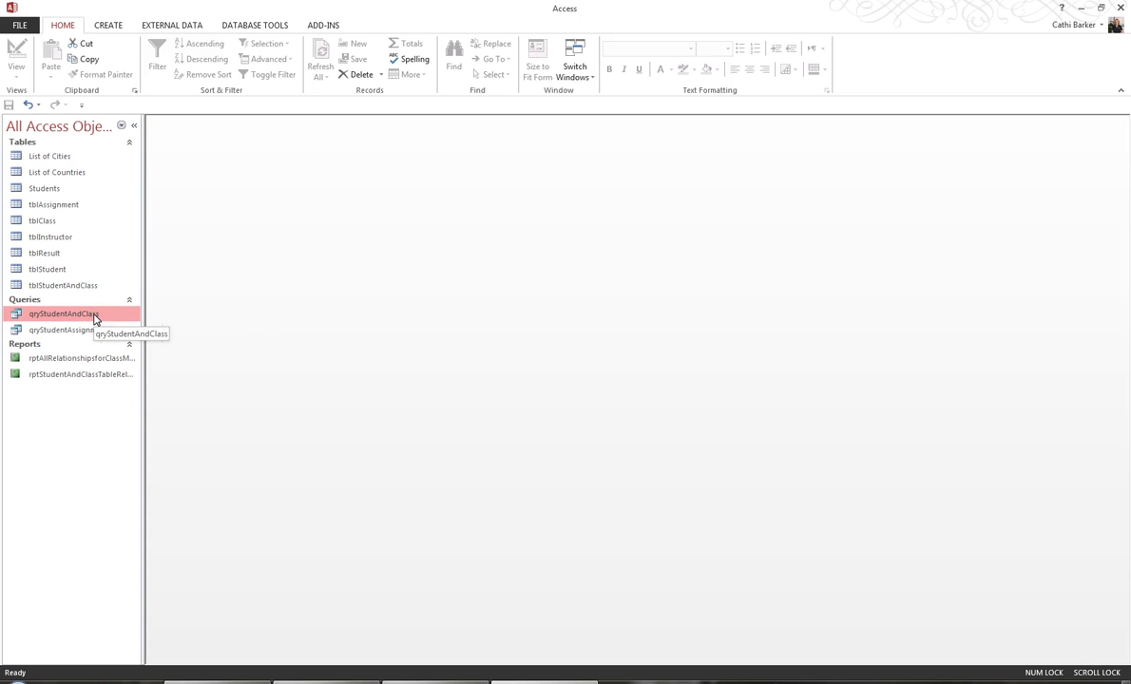
Open the qryStudentAndClass query in Design View and widen the FirstName column in the design grid.
right_click(95, 320)
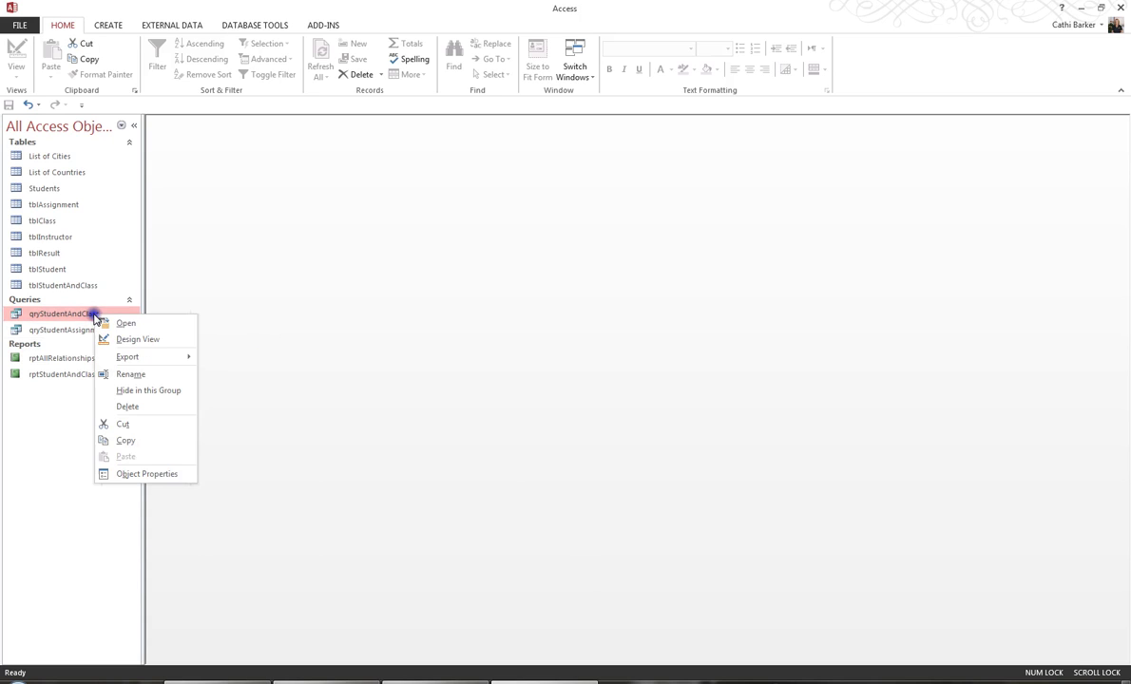
left_click(139, 342)
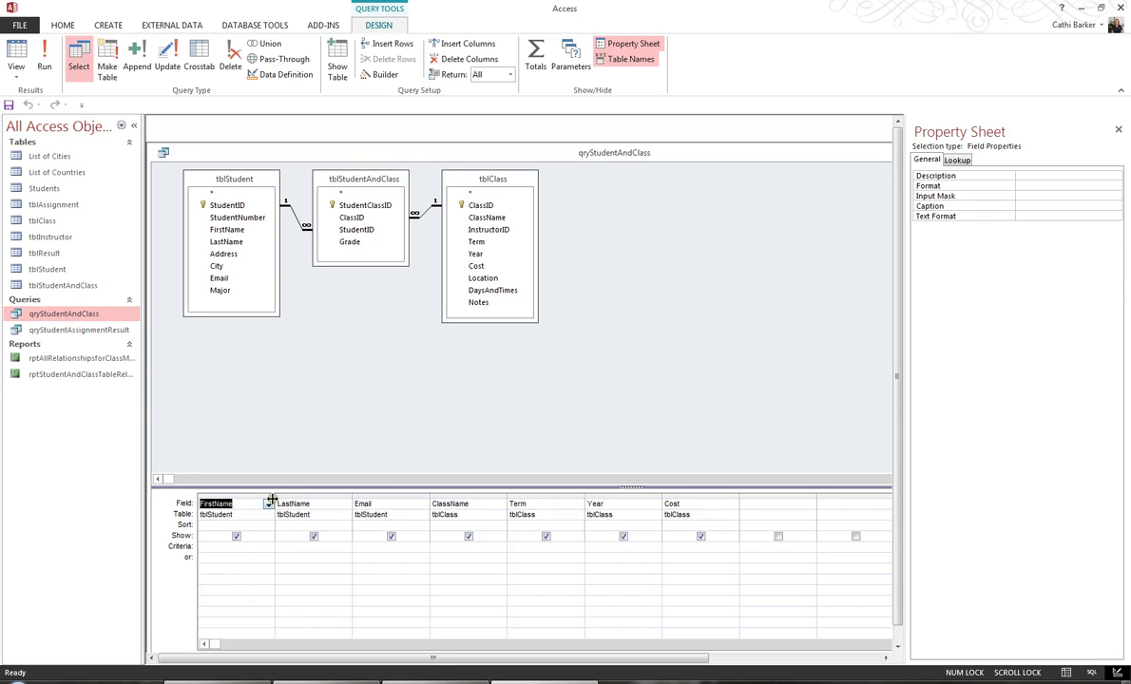
left_click_drag(266, 495, 364, 498)
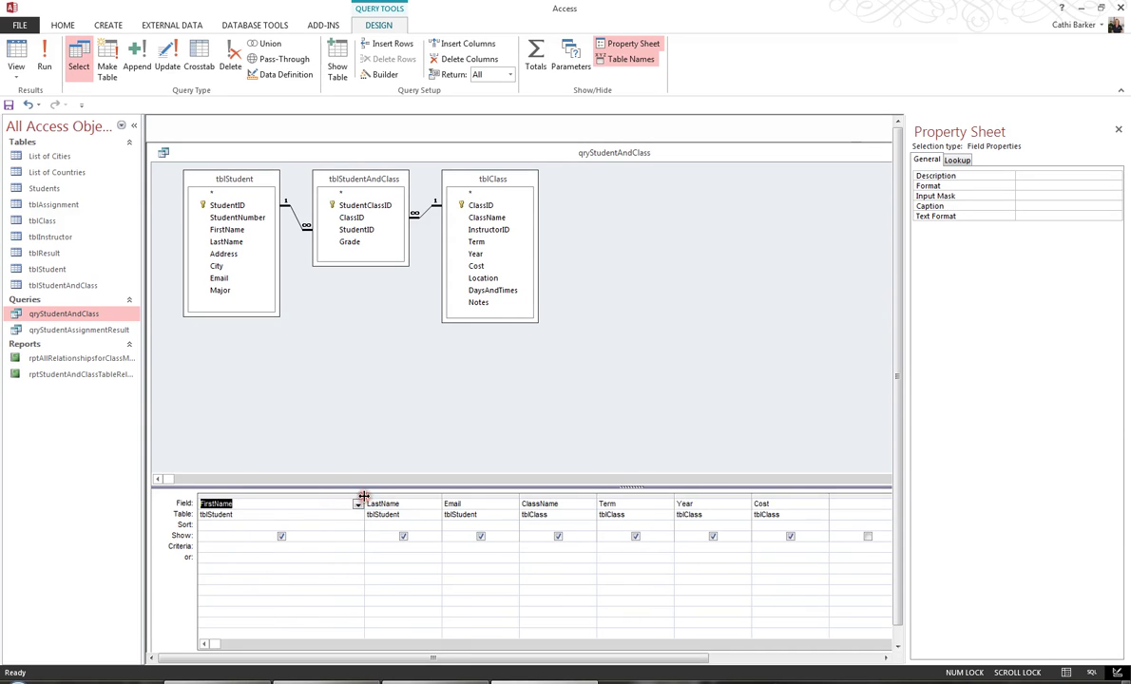
Turn the FirstName field into the calculated field Full Name: [LastName] & ", " & [FirstName].
left_click(243, 504)
type("Full Name")
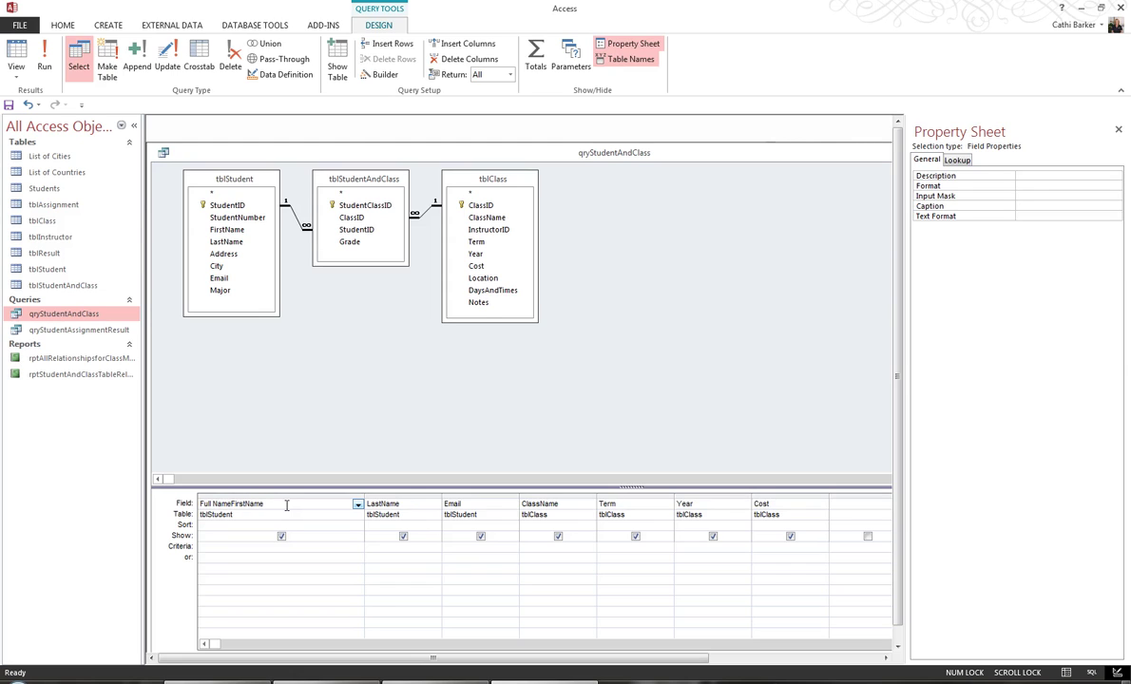
type(":")
type("[LastNa")
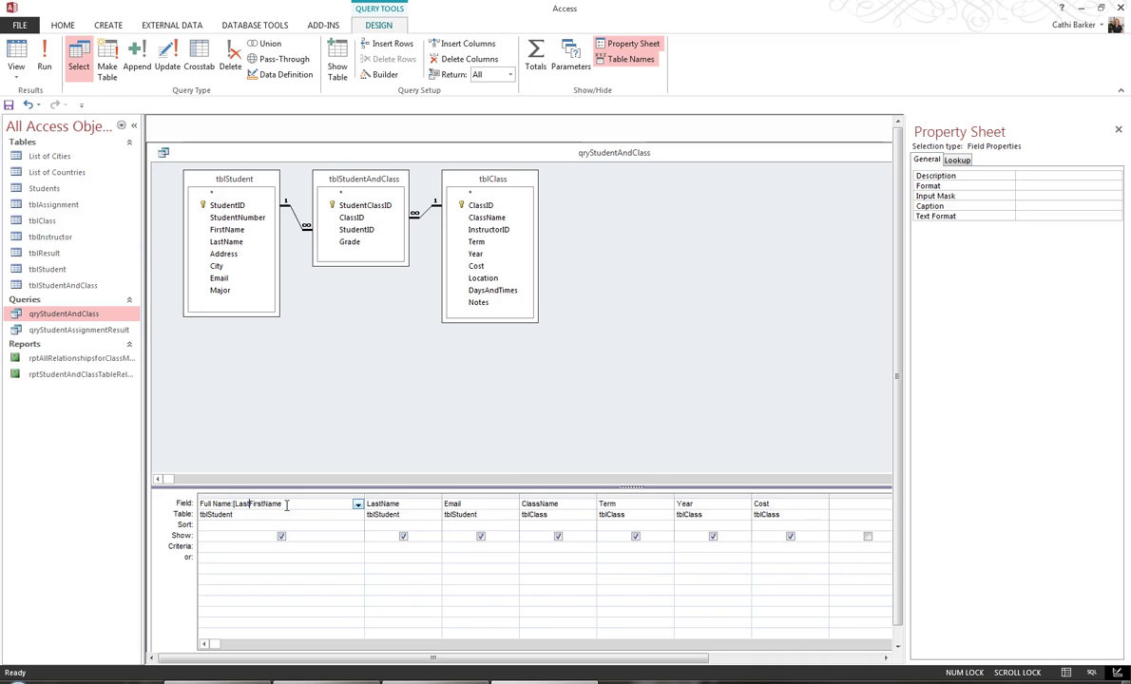
type("me]")
left_click(377, 504)
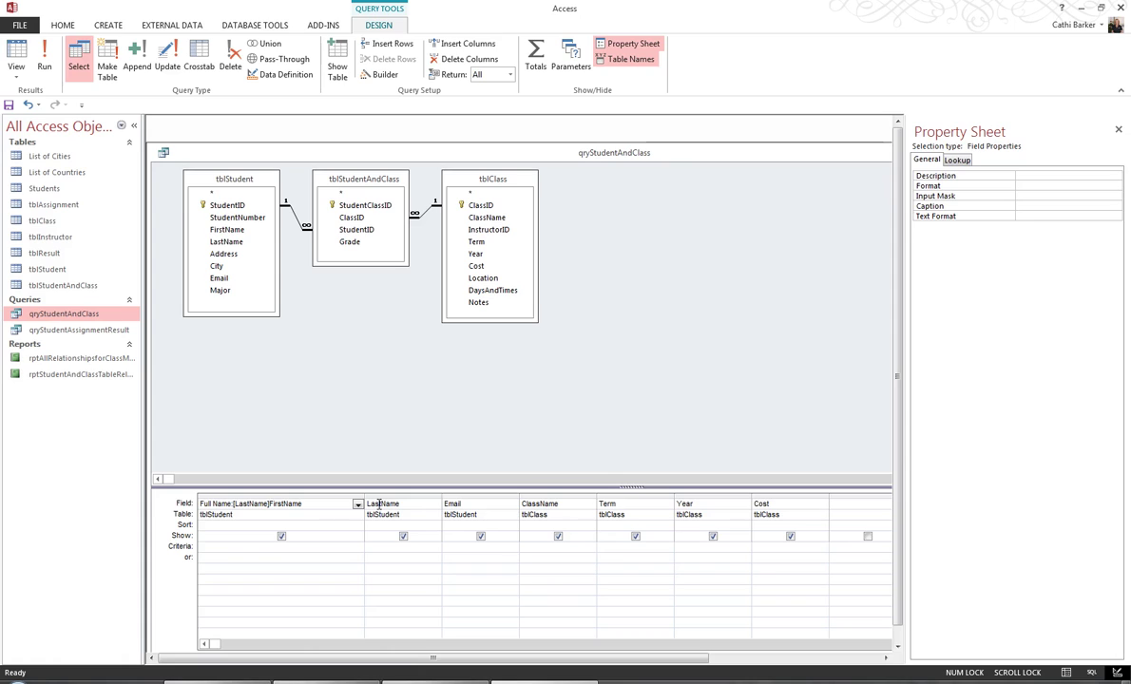
type("&\", \"")
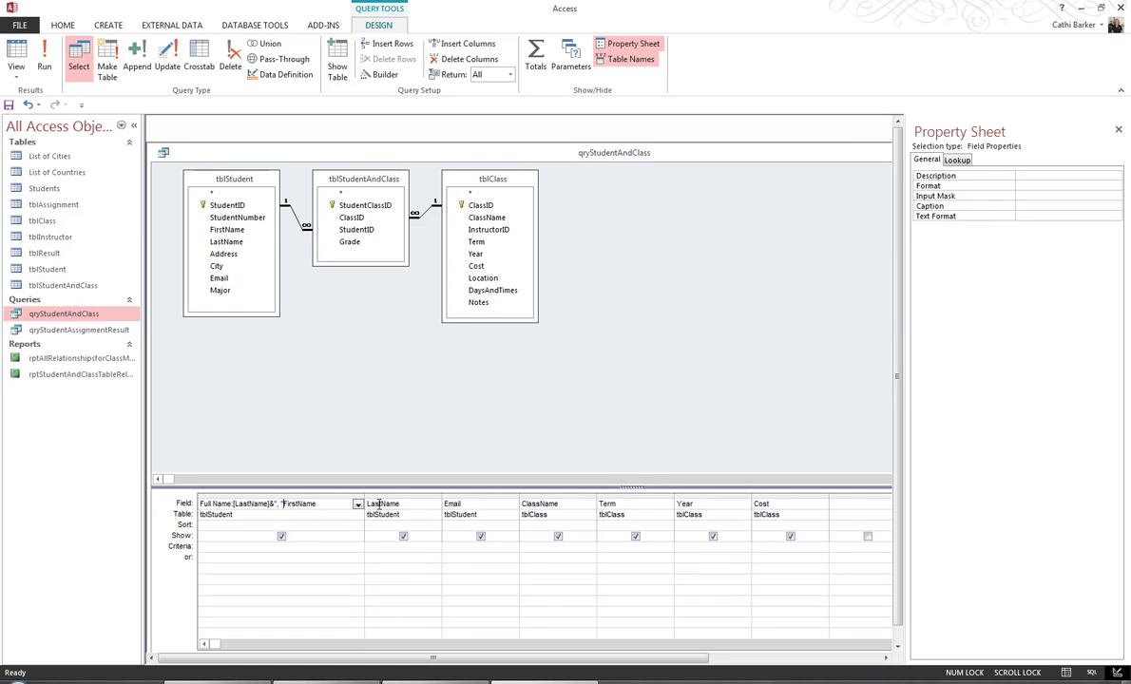
type("& ")
type("[")
type("]")
key("Tab")
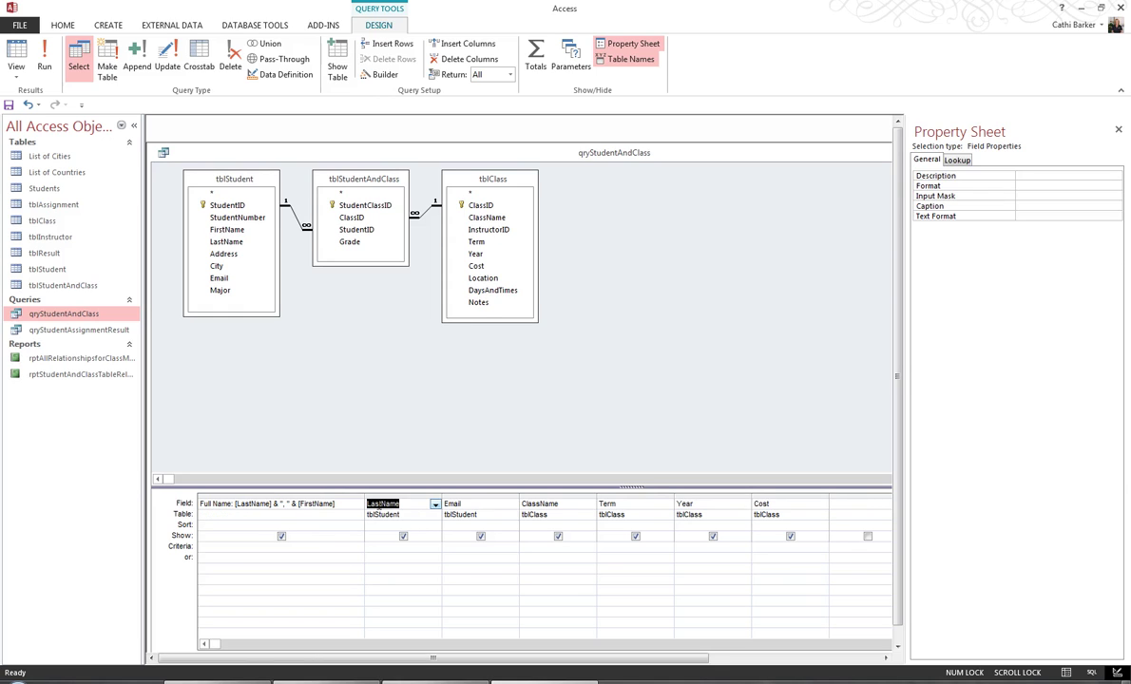
Delete the separate LastName column from the query, then widen the Full Name column in the datasheet to fit its entries.
left_click(402, 494)
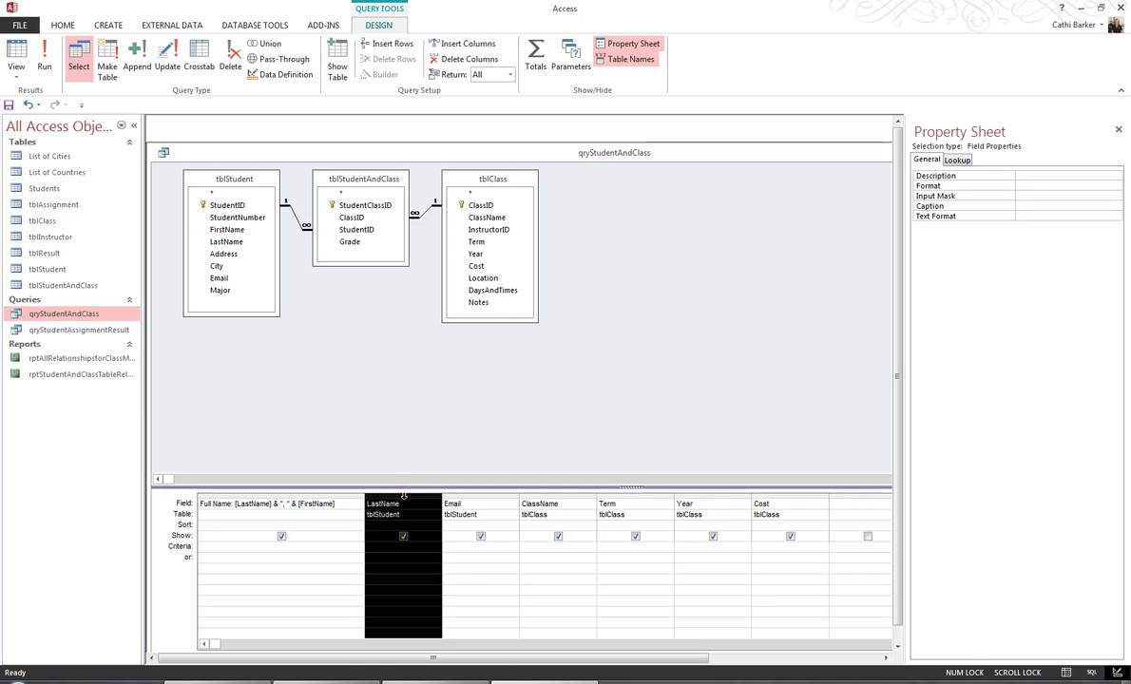
key("Delete")
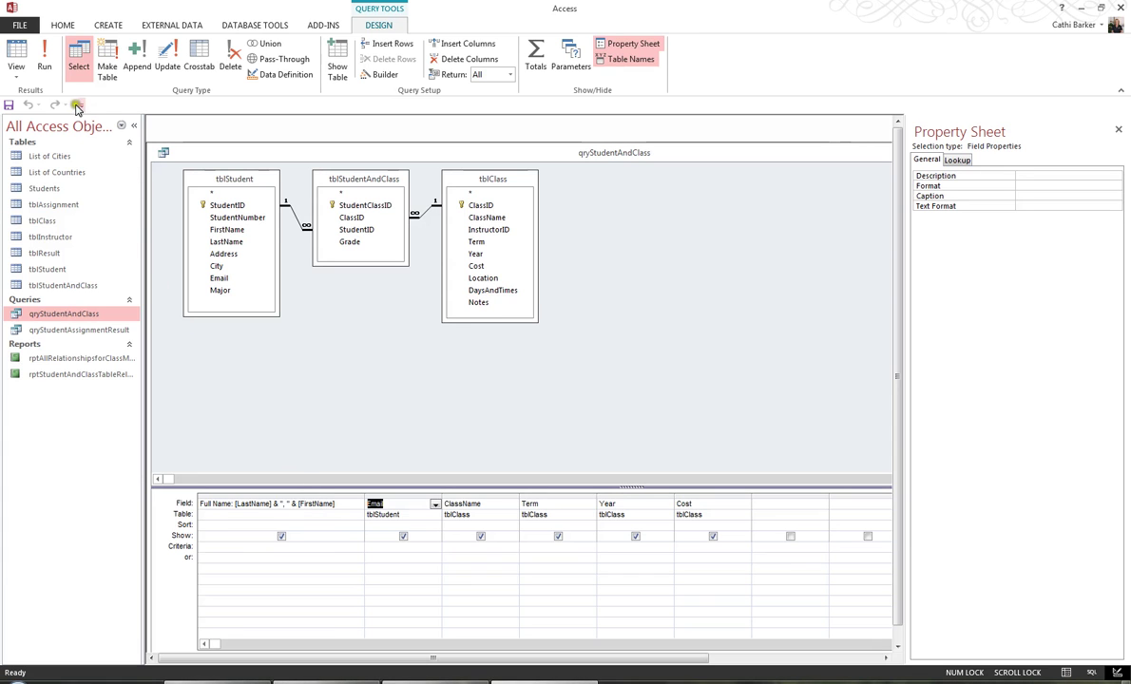
left_click(17, 59)
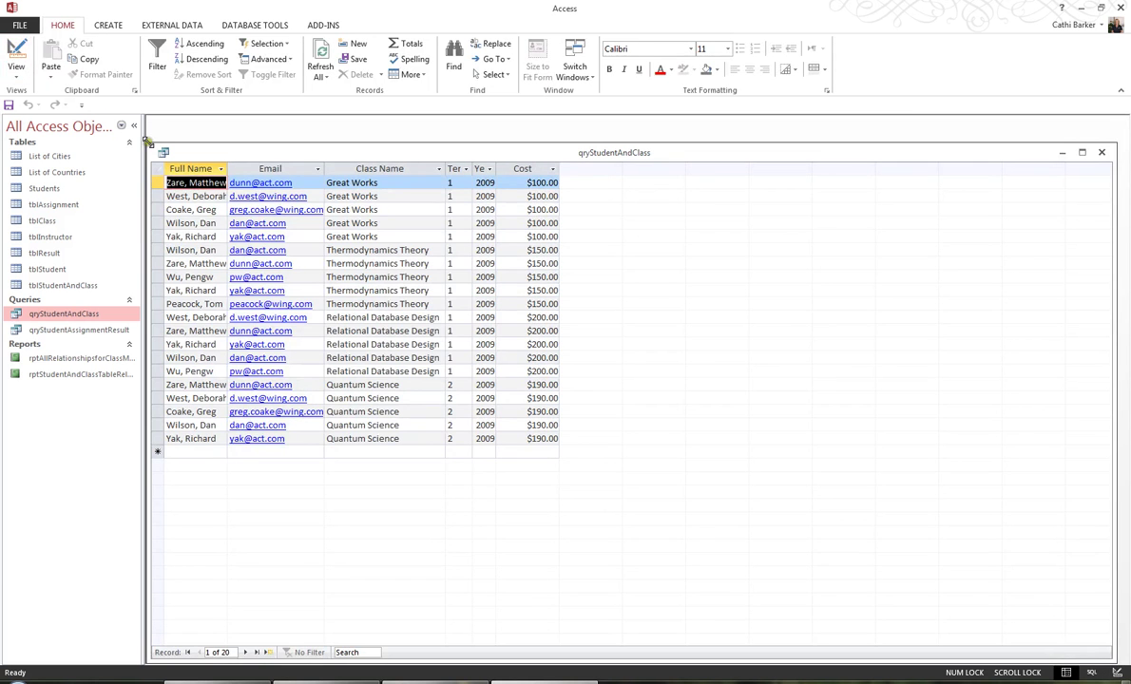
left_click_drag(226, 168, 272, 169)
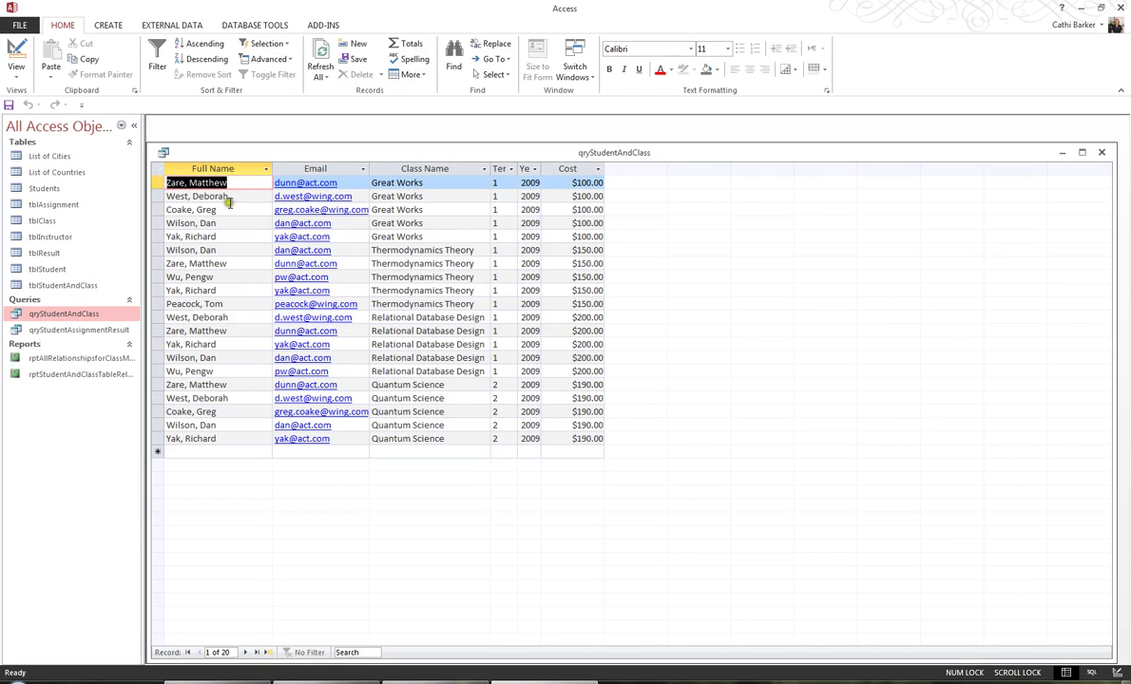
Add the calculated field GST: [Cost]*0.15 in the first empty column of the query design and display the results.
left_click(16, 55)
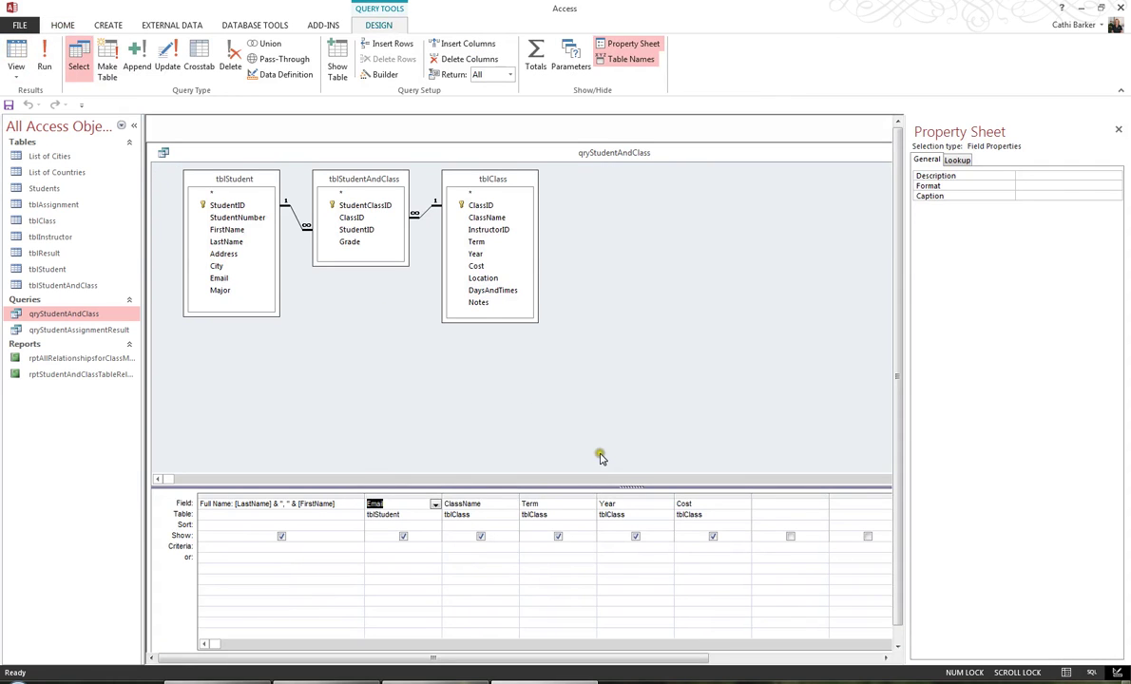
left_click(763, 504)
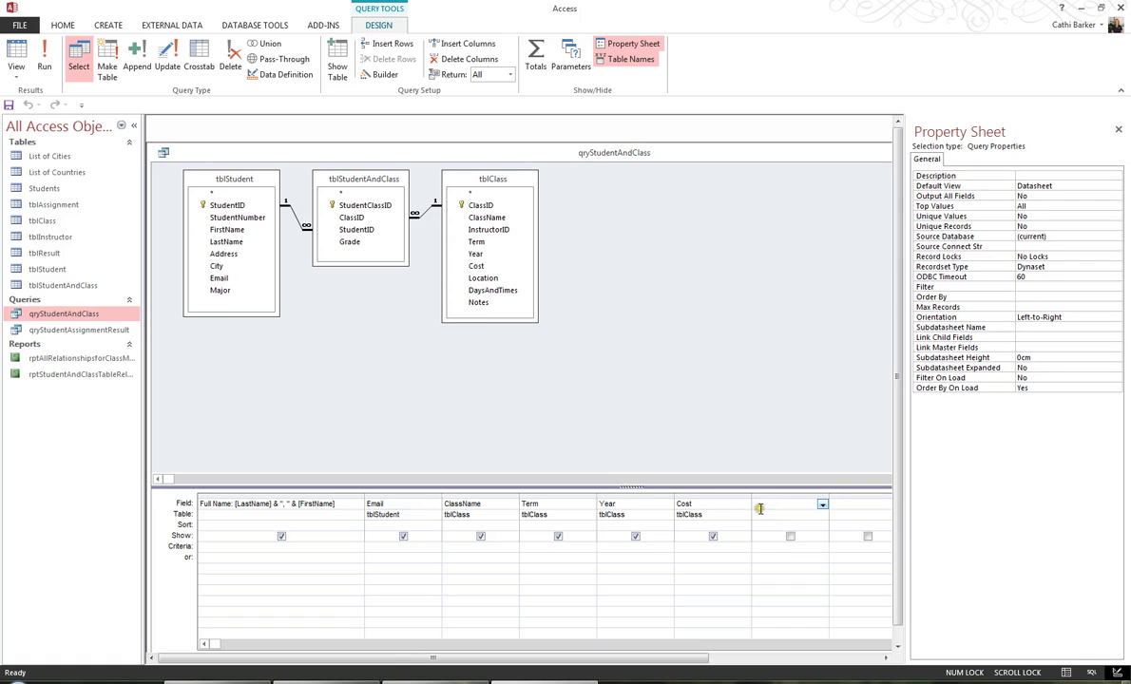
type("GST")
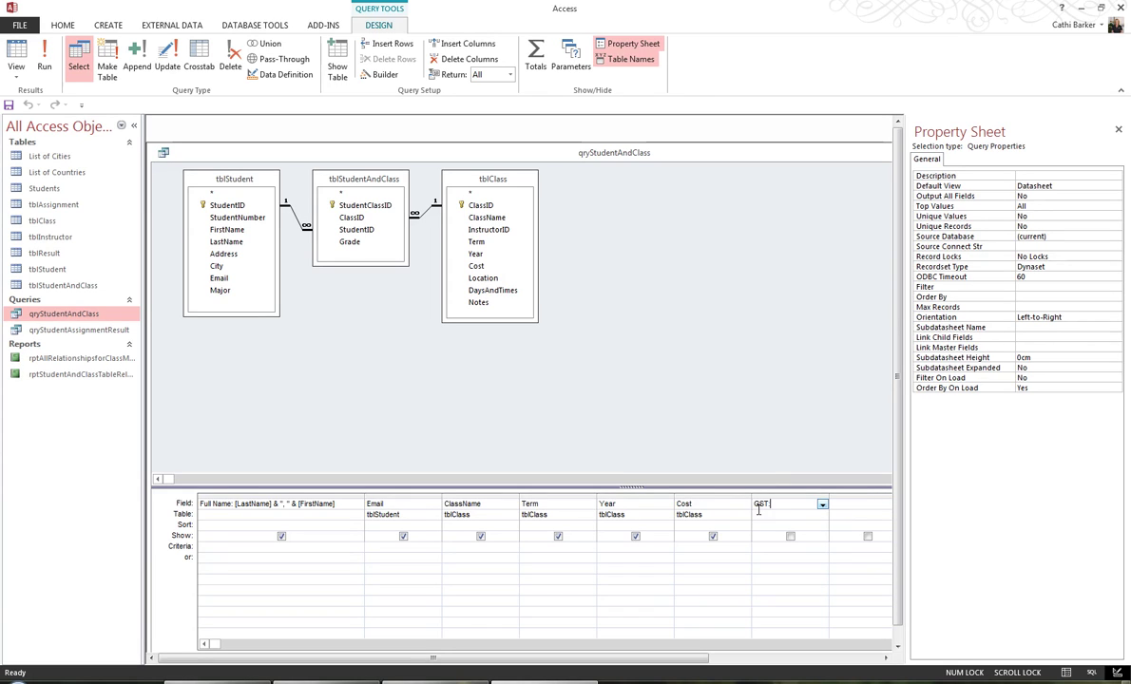
type(":[Cost")
type("]*0.15")
key("Return")
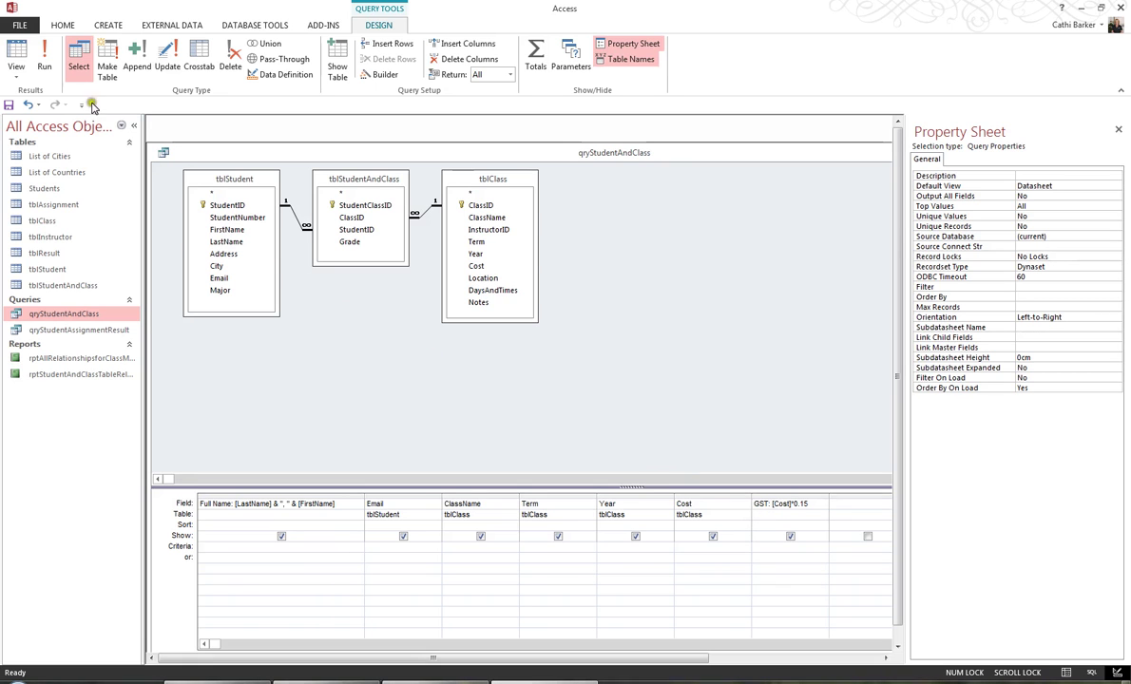
left_click(18, 59)
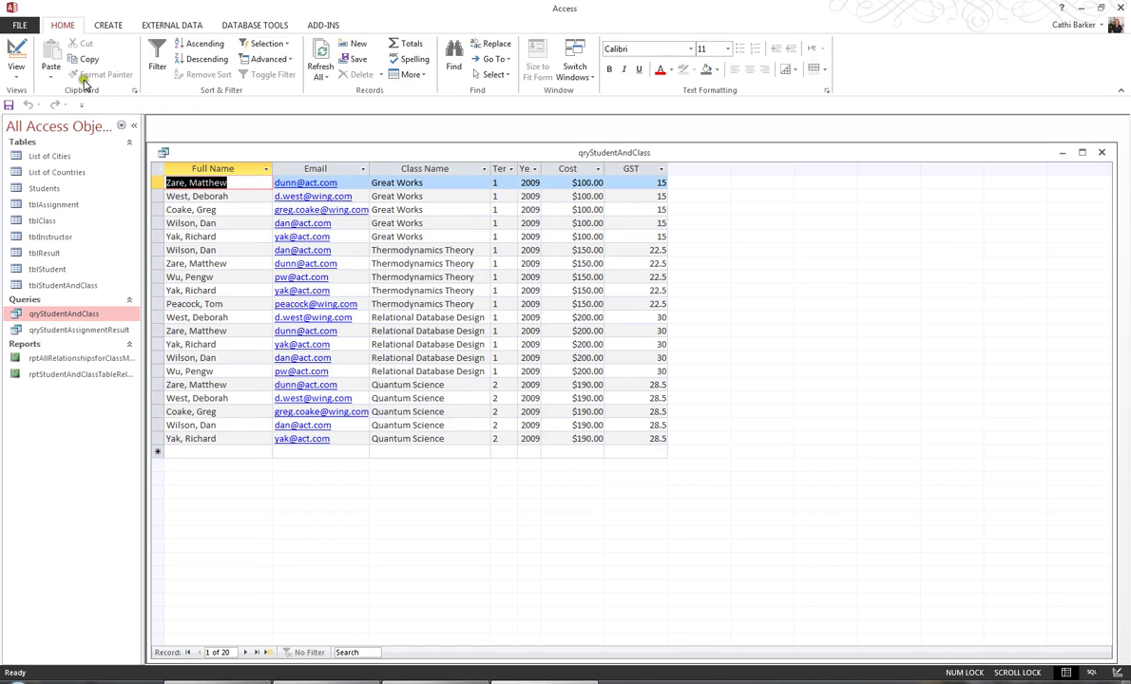
Format the GST field as Currency with 2 decimal places in the query design and display the results.
left_click(16, 57)
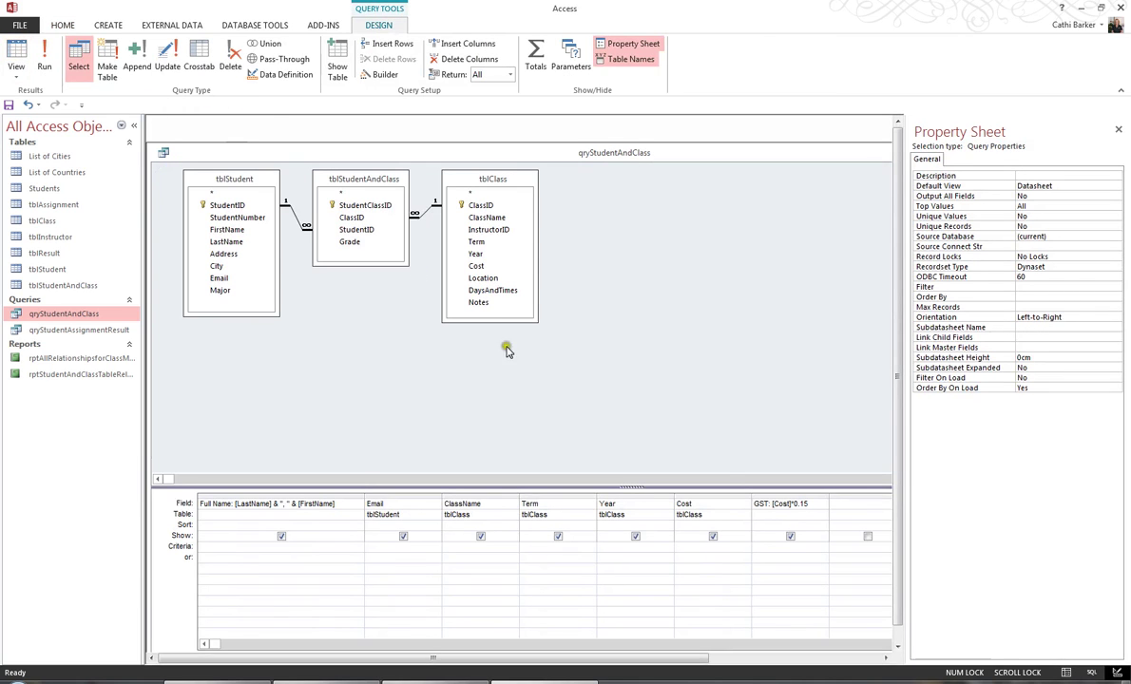
left_click(792, 505)
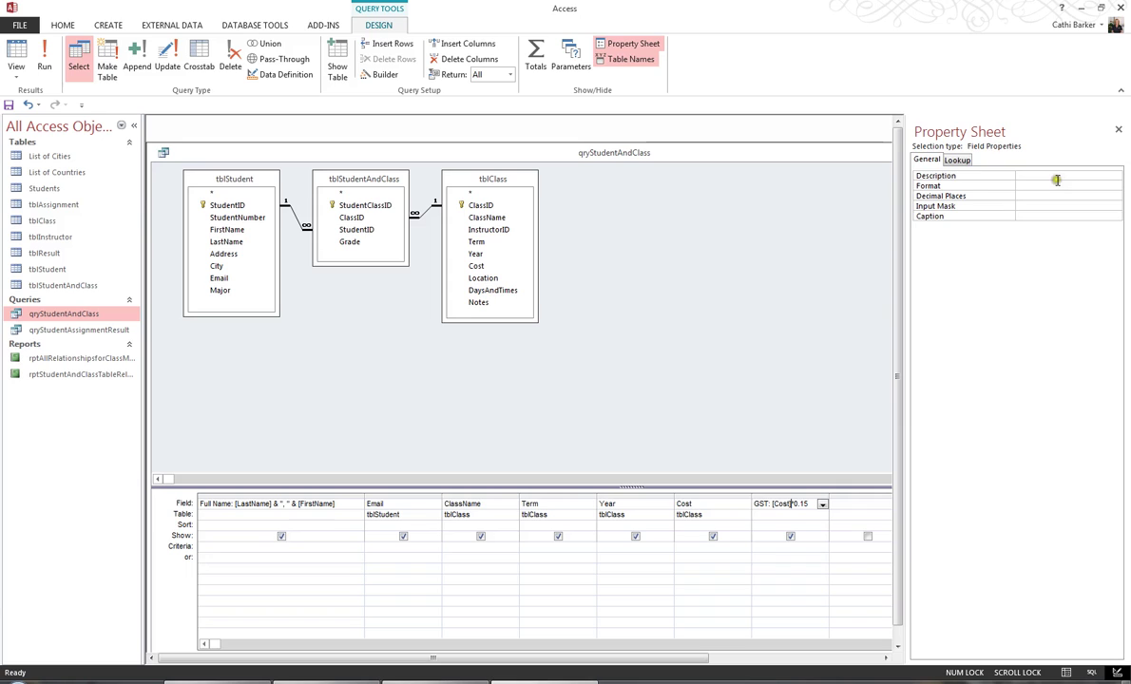
left_click(1117, 129)
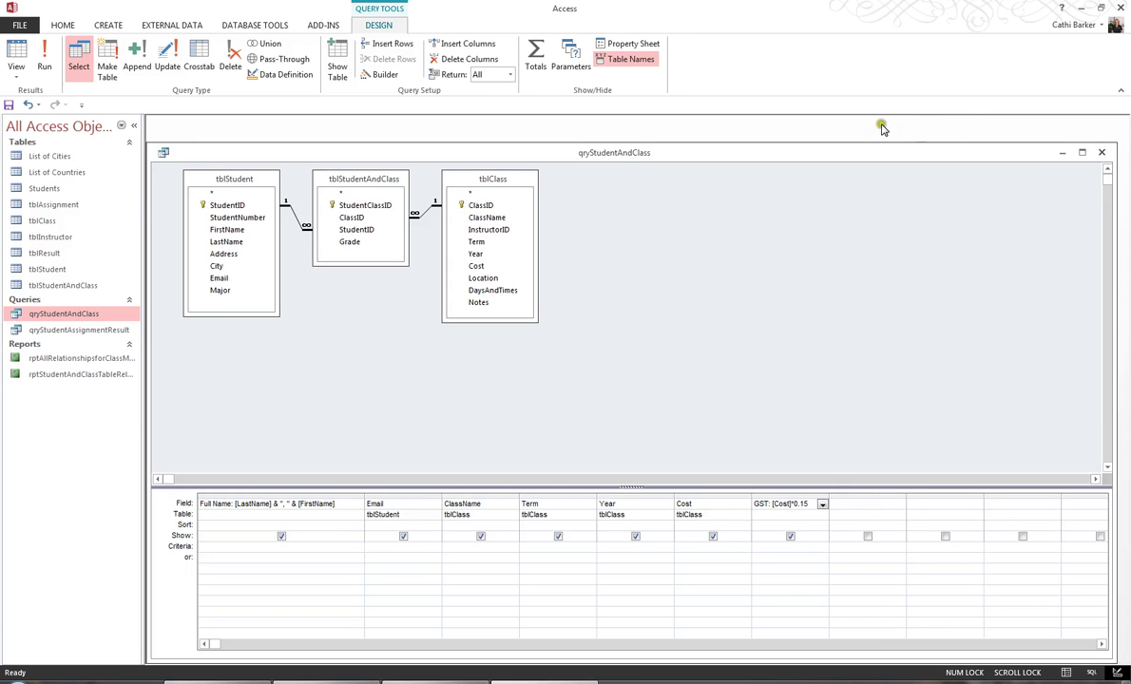
left_click(651, 50)
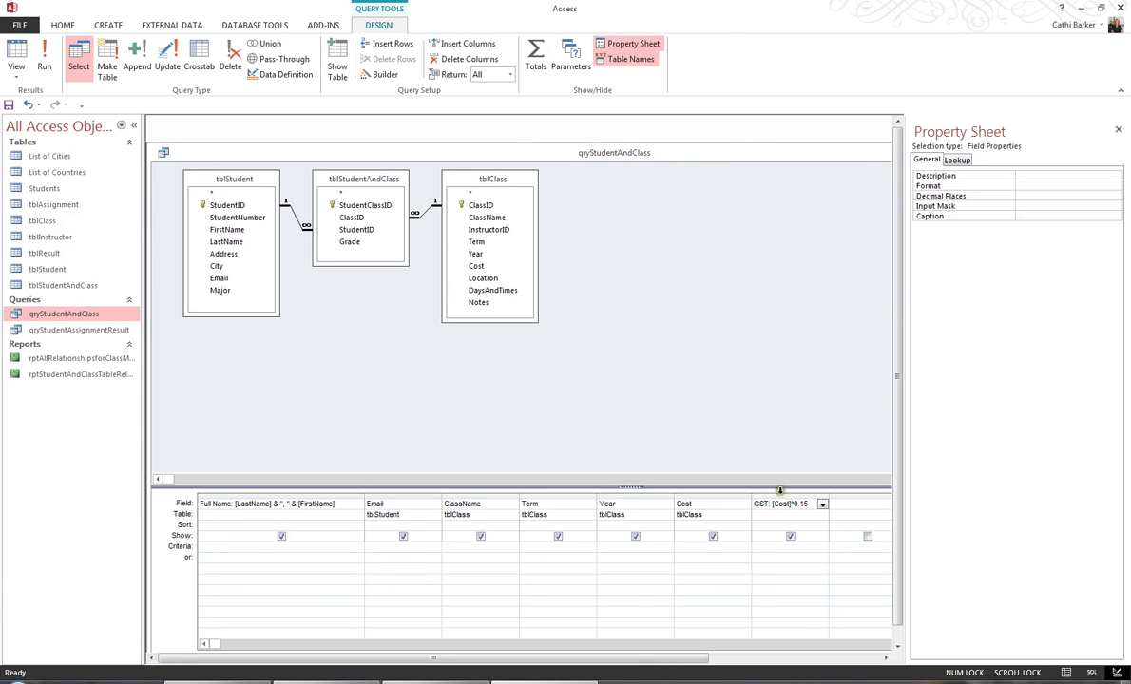
left_click(779, 505)
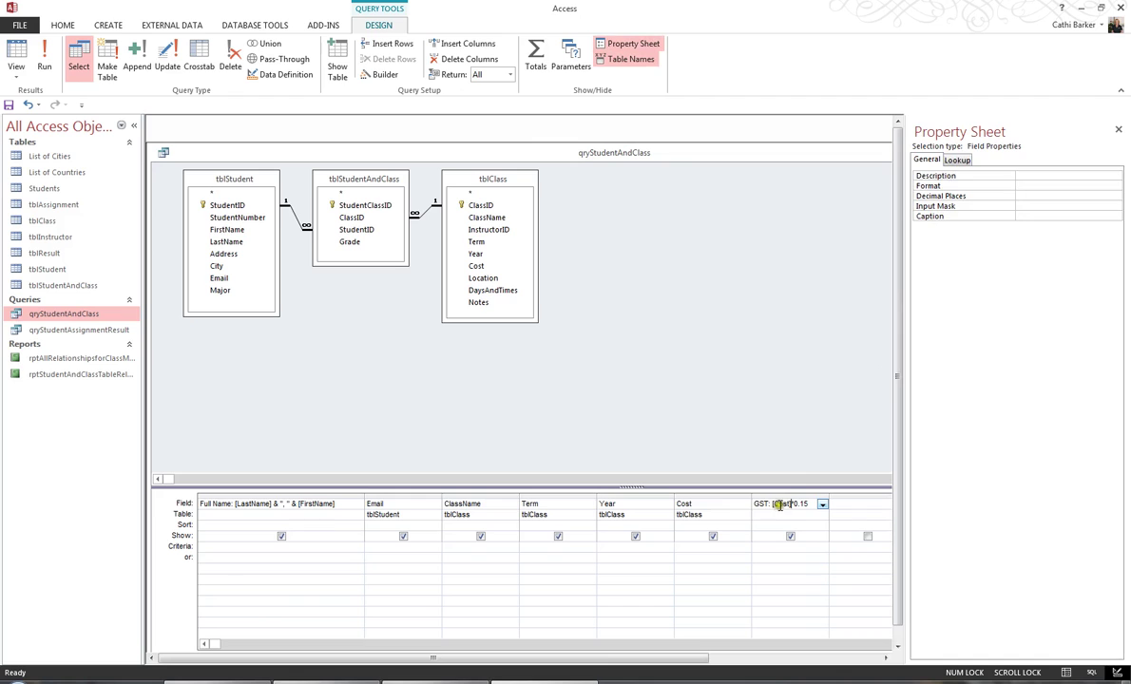
left_click(1033, 185)
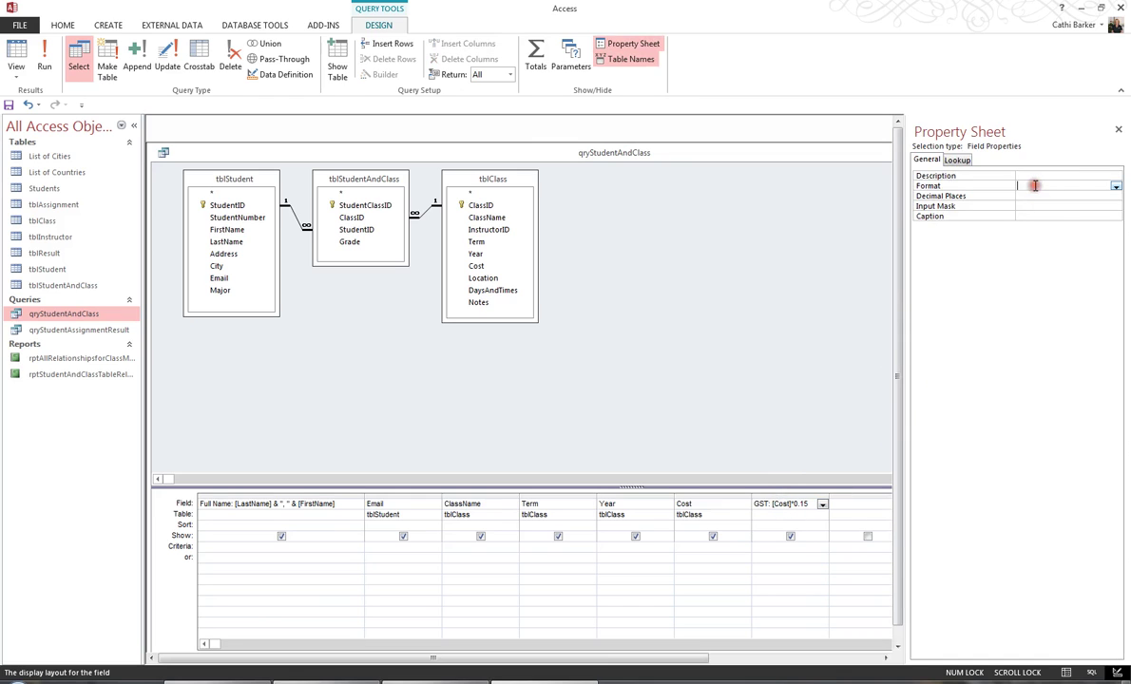
left_click(1115, 186)
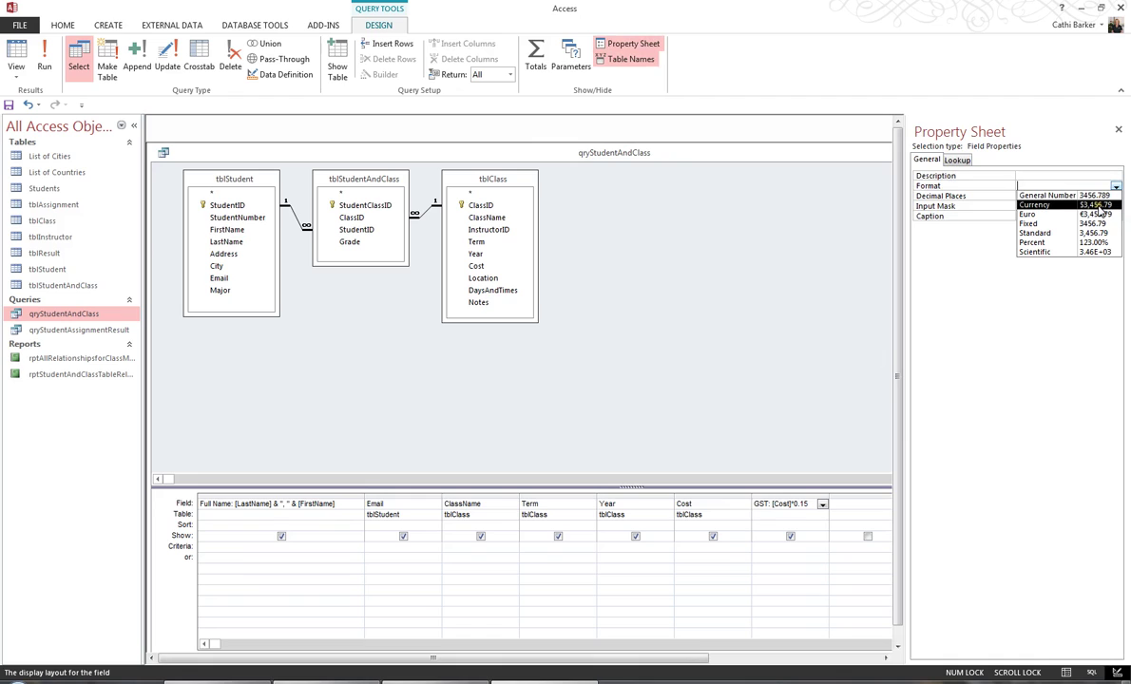
left_click(1100, 205)
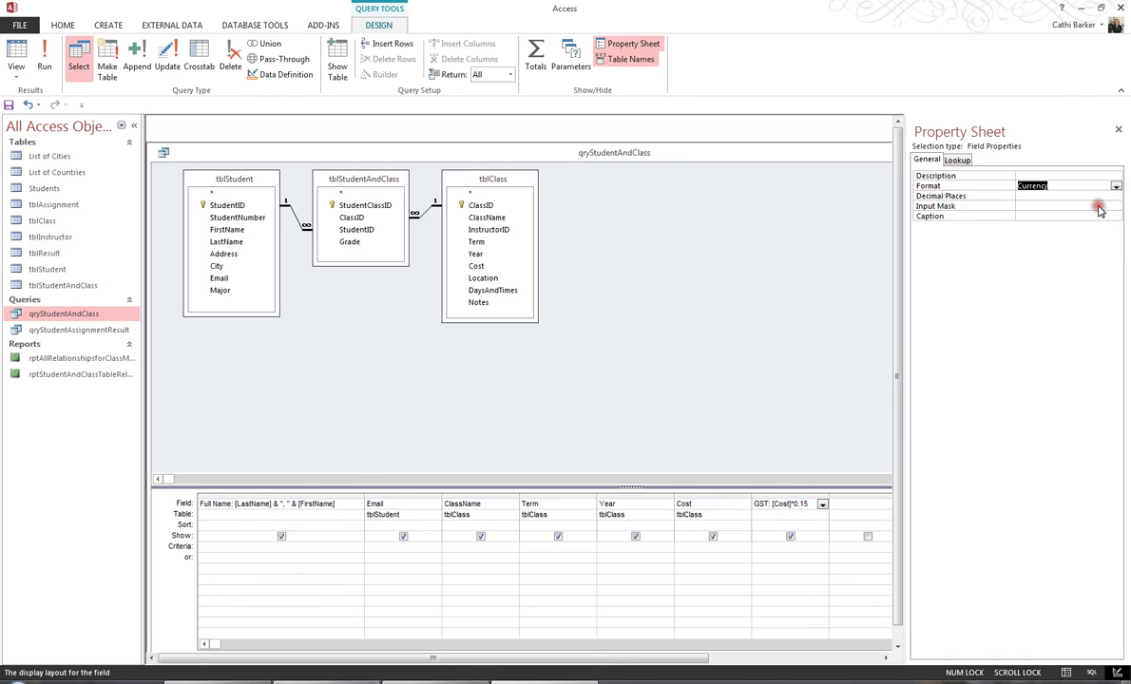
left_click(1032, 196)
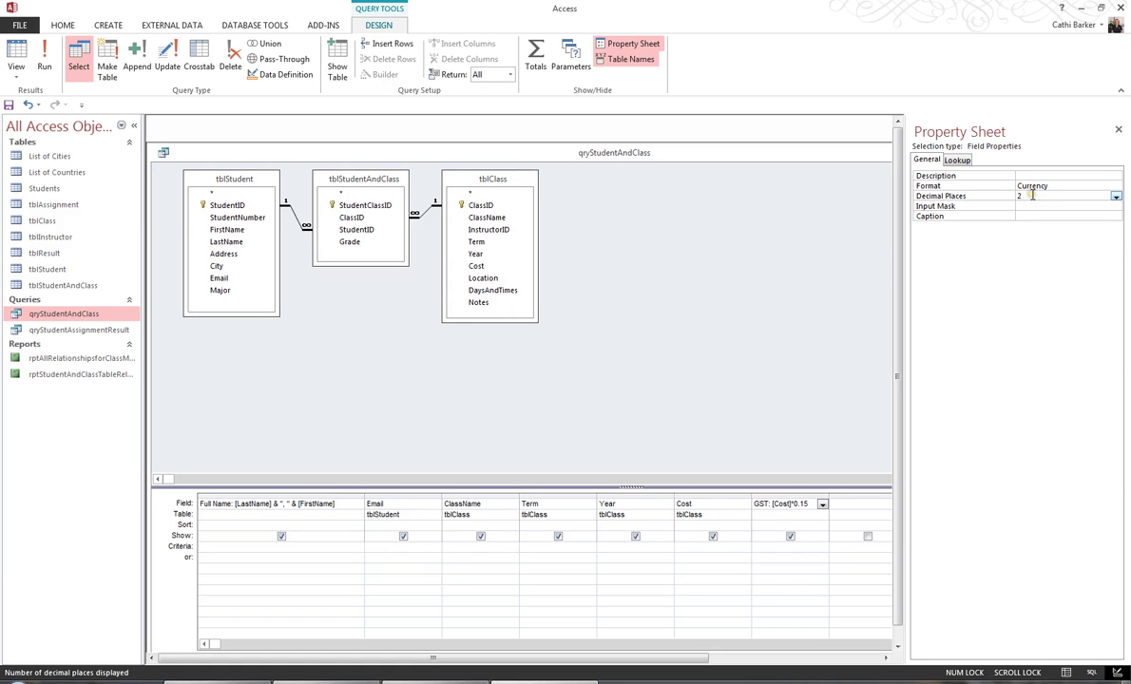
key("Return")
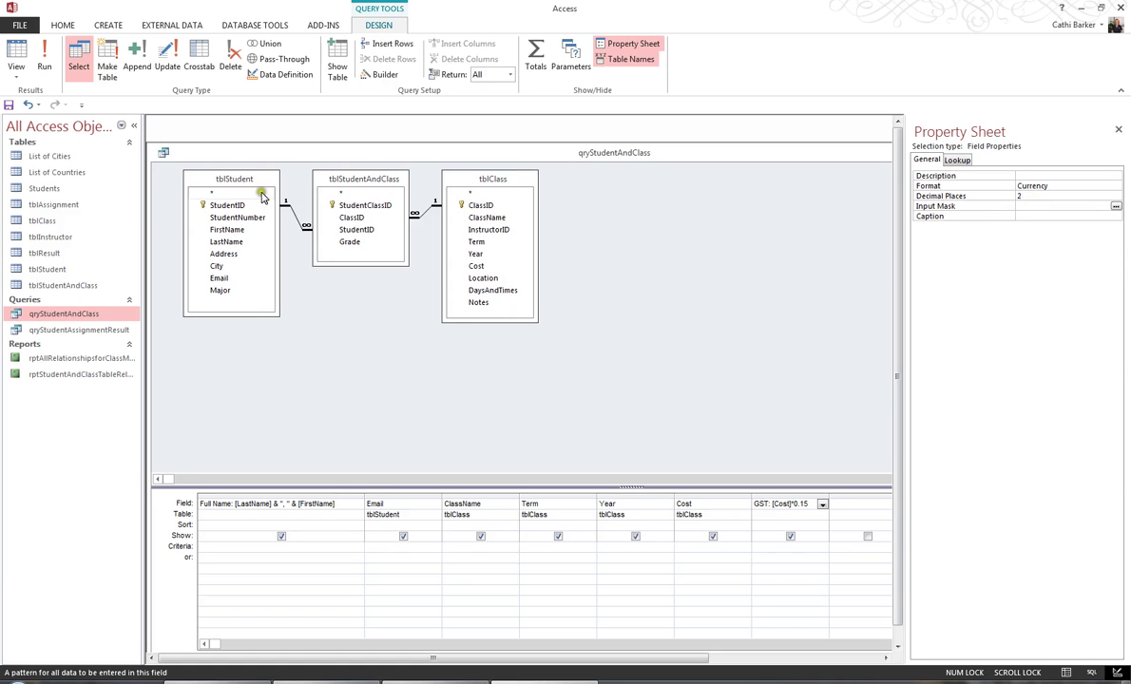
left_click(16, 57)
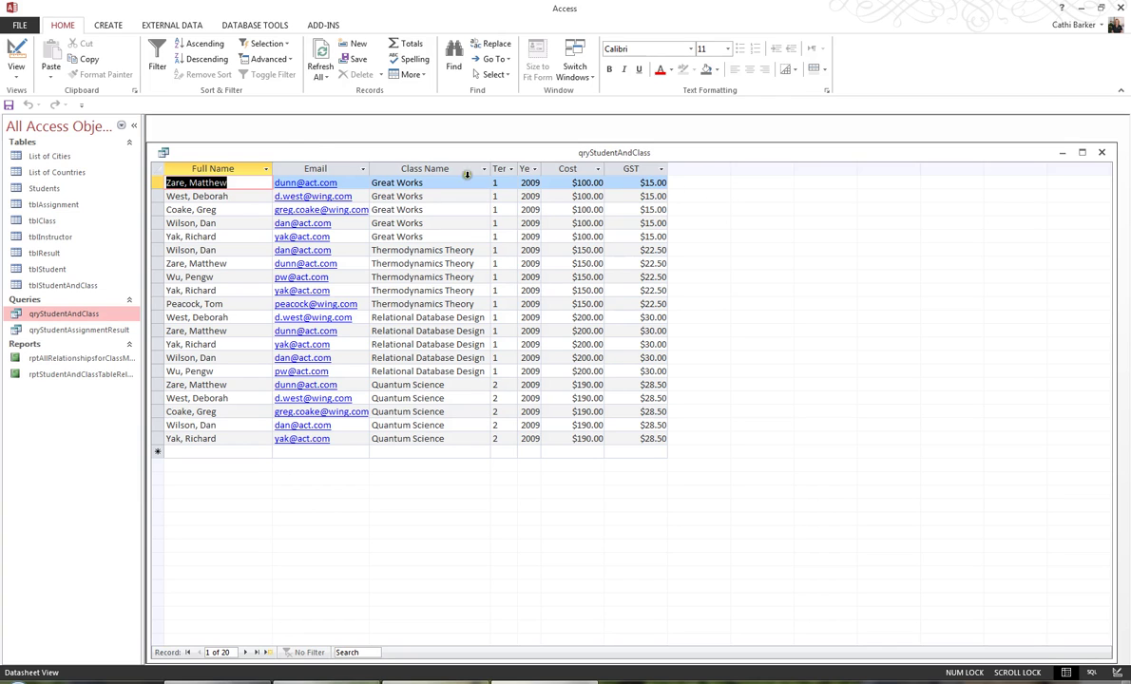
Add the calculated field Total Cost: [Cost]+[GST] after GST in the query design and widen its column to fit the expression.
left_click(21, 55)
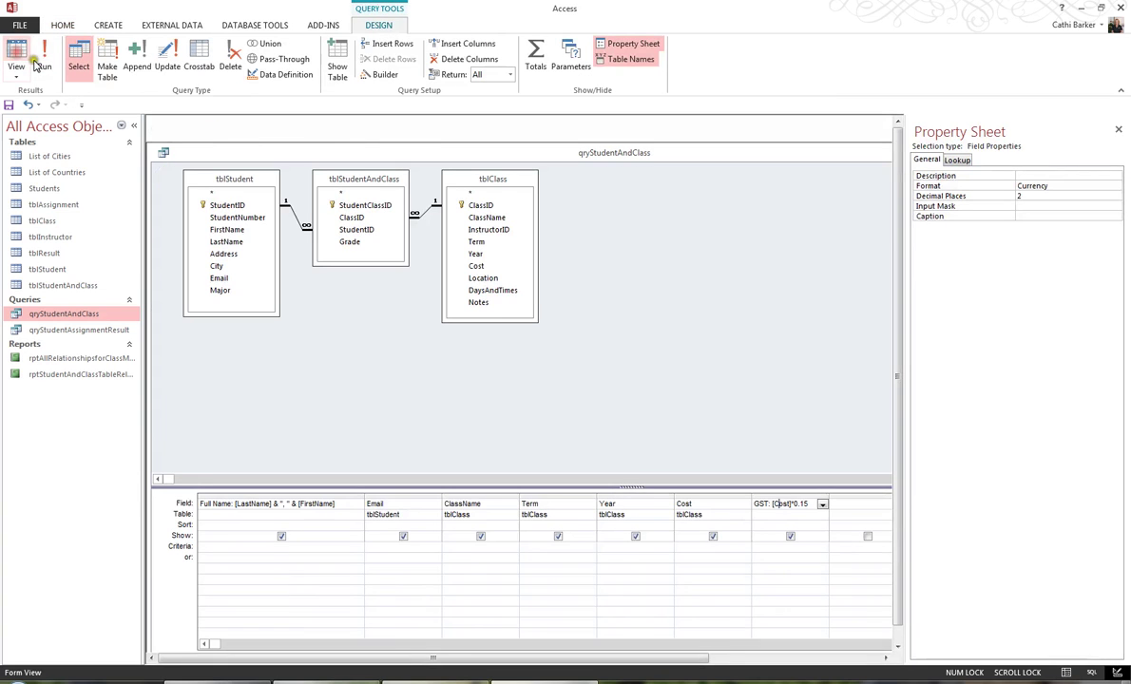
left_click(853, 505)
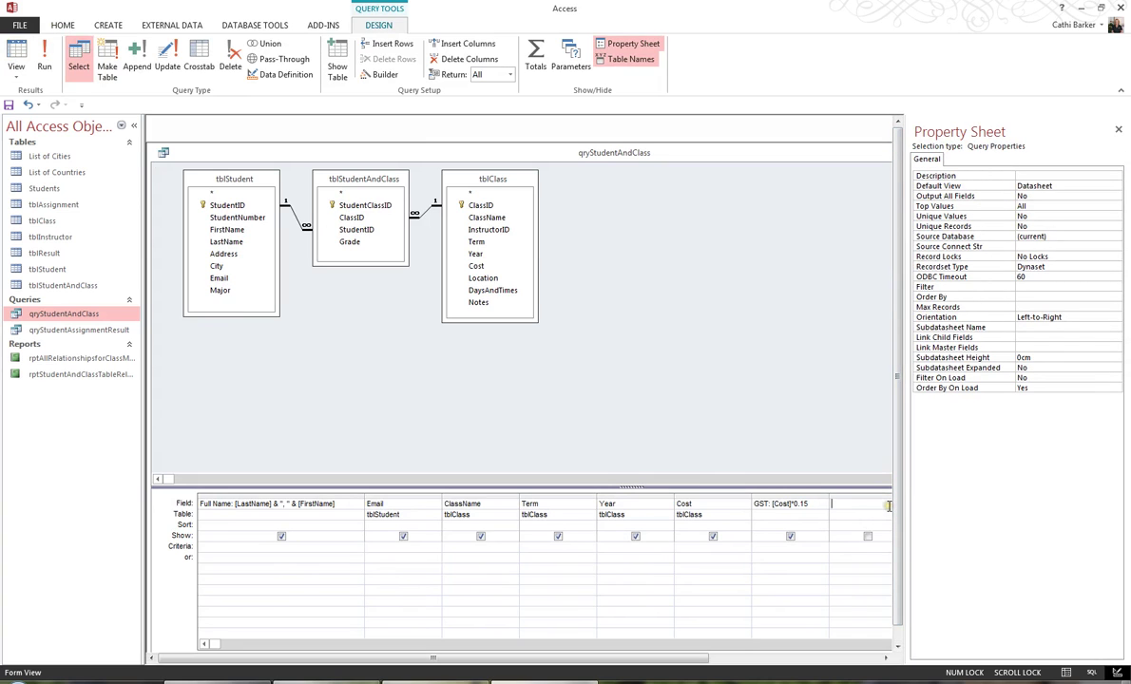
type("Total")
type("[GST")
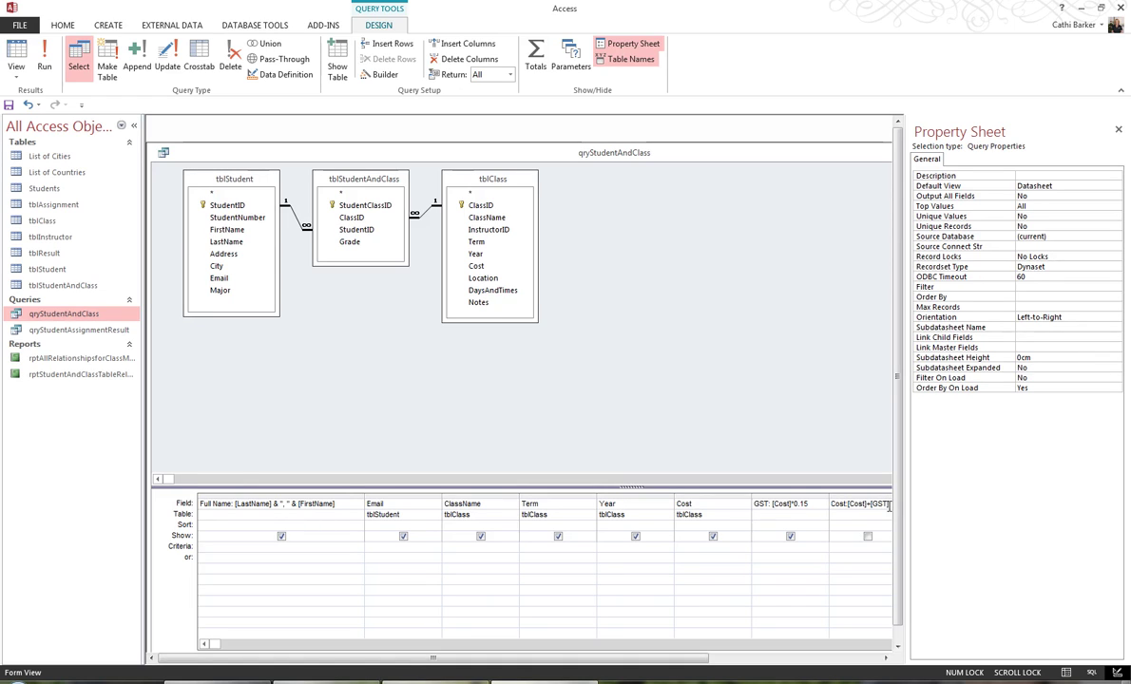
key("Return")
left_click(885, 657)
left_click(884, 657)
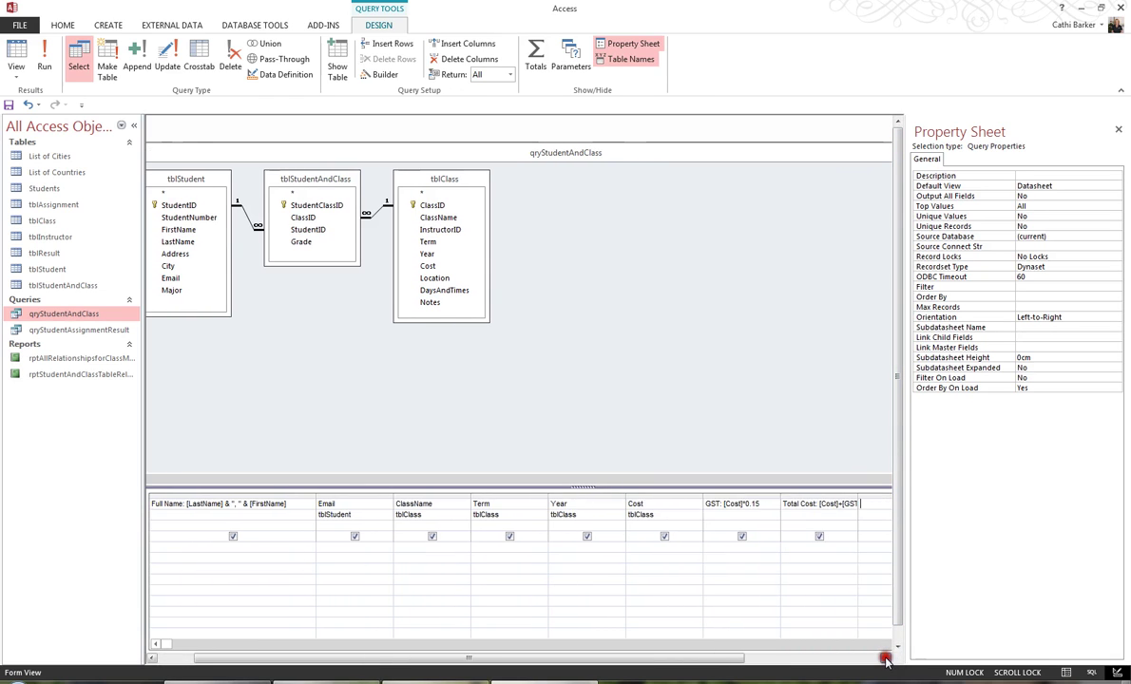
double_click(857, 495)
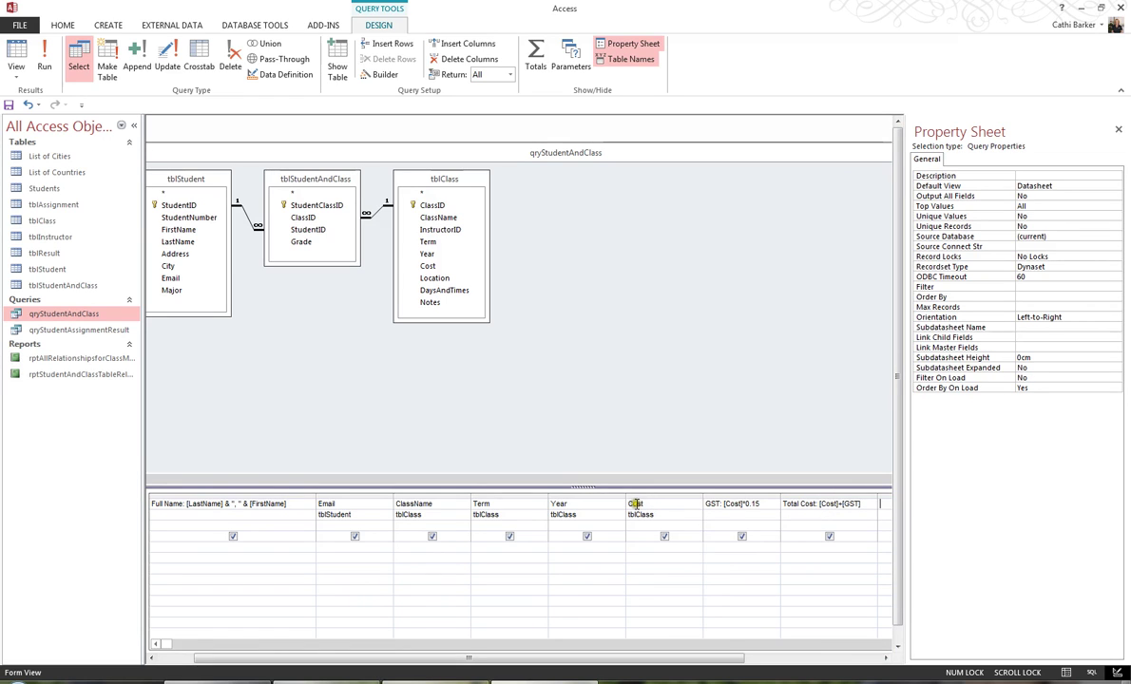
Format the Total Cost field as Currency in the query design and display the results.
left_click(807, 504)
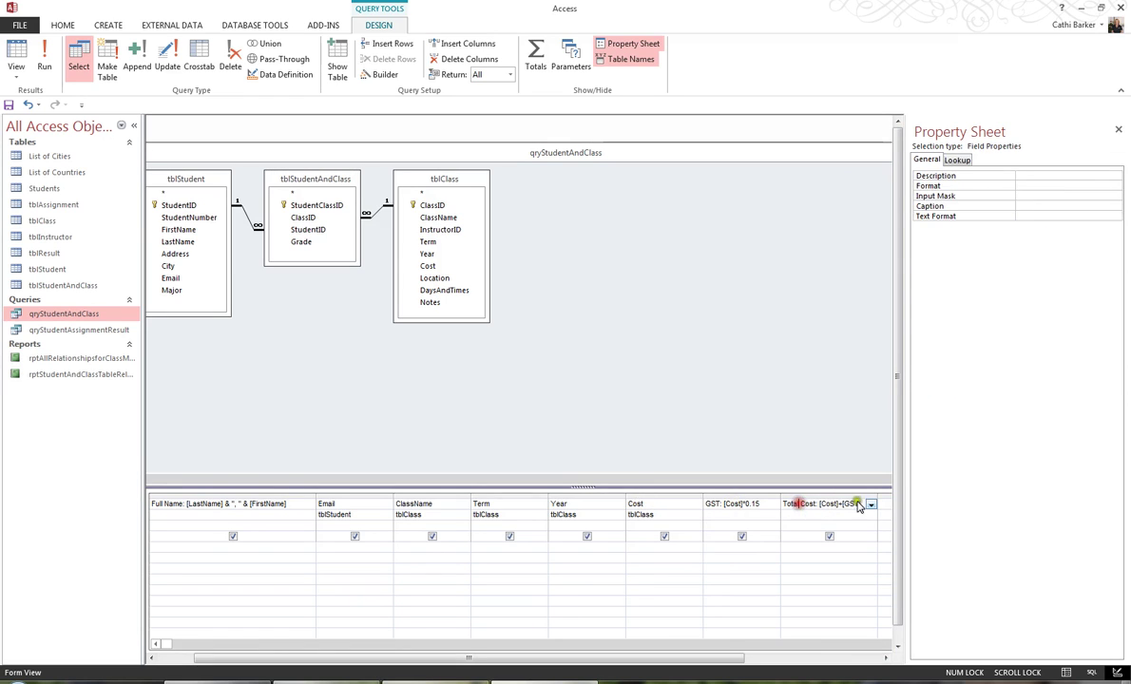
left_click(1041, 186)
left_click(1116, 186)
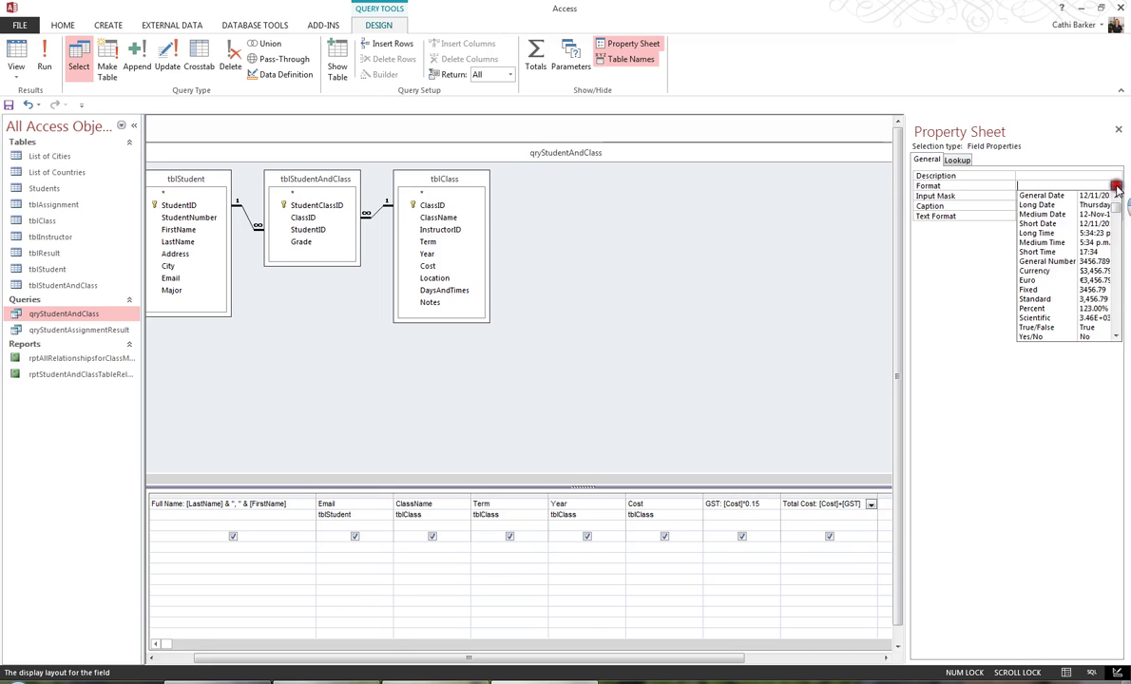
left_click(1034, 271)
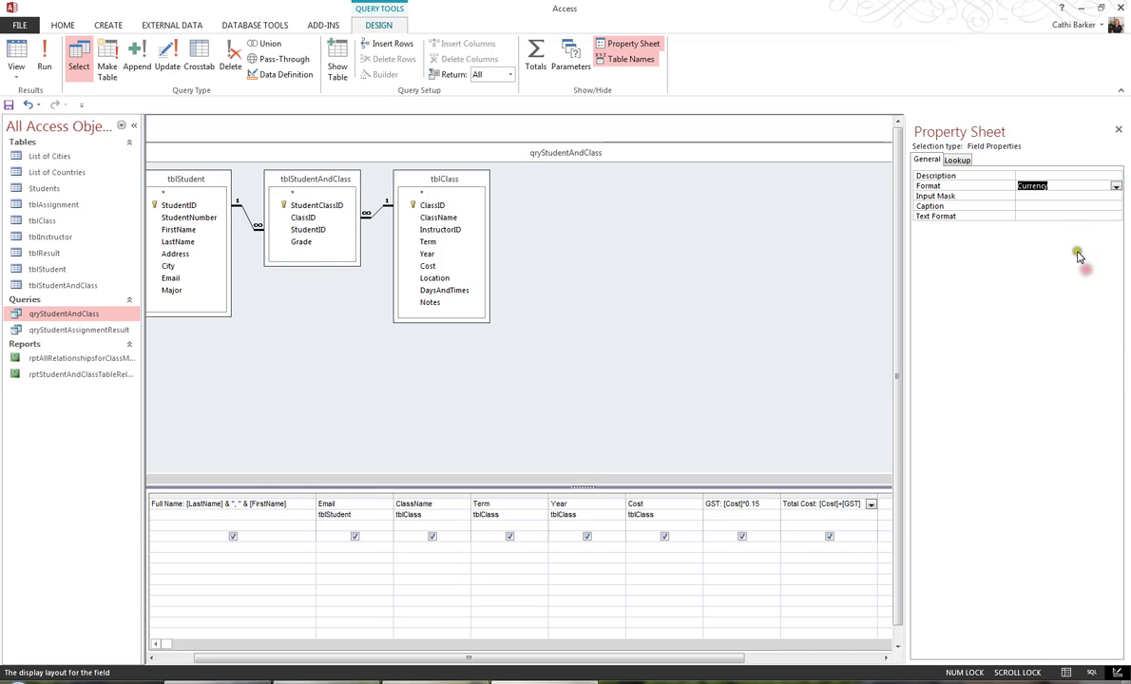
left_click(1029, 196)
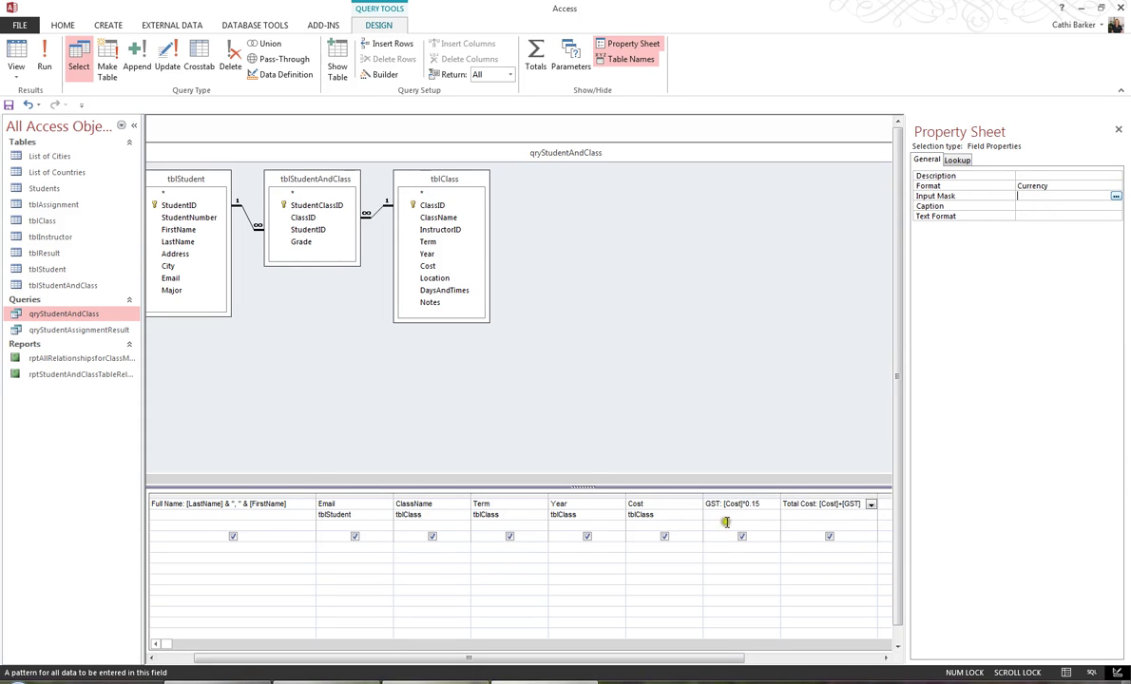
left_click(818, 505)
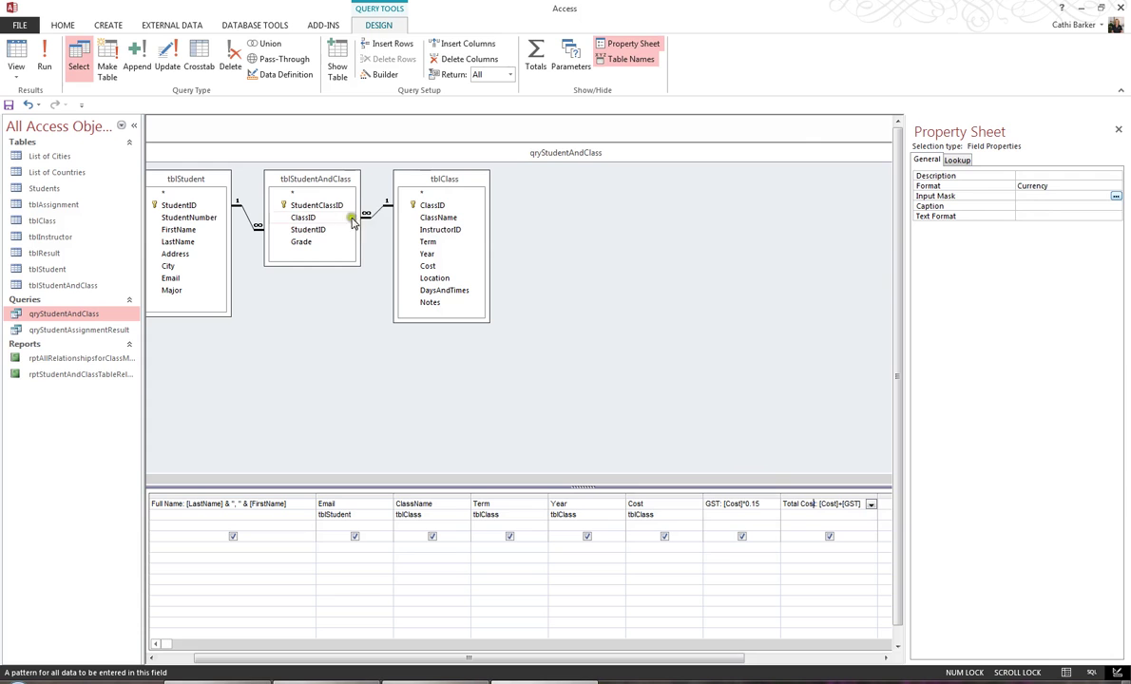
left_click(16, 54)
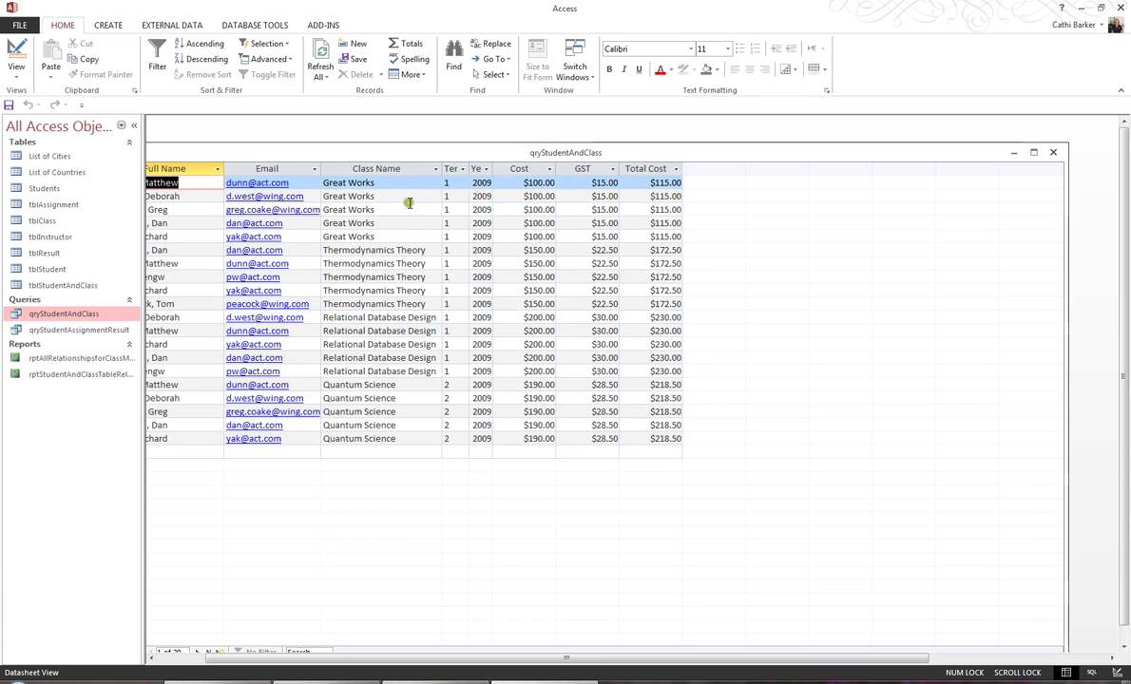
Save and close the qryStudentAndClass query, then open qryStudentAssignmentResult in Design View.
left_click(9, 106)
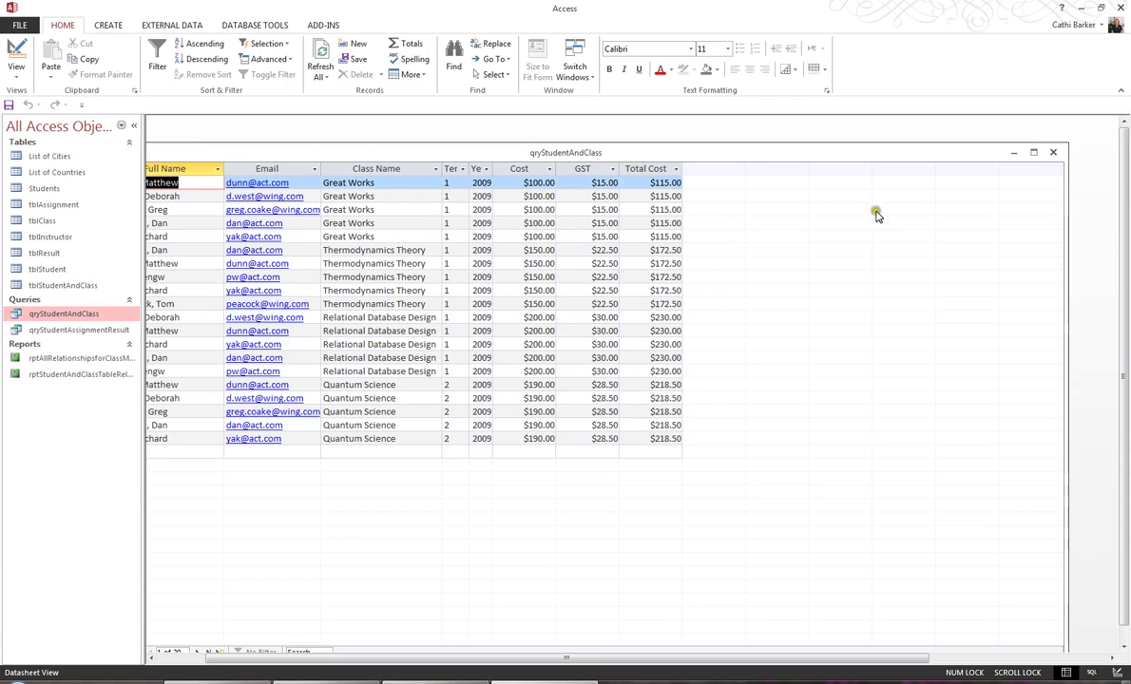
left_click(1053, 152)
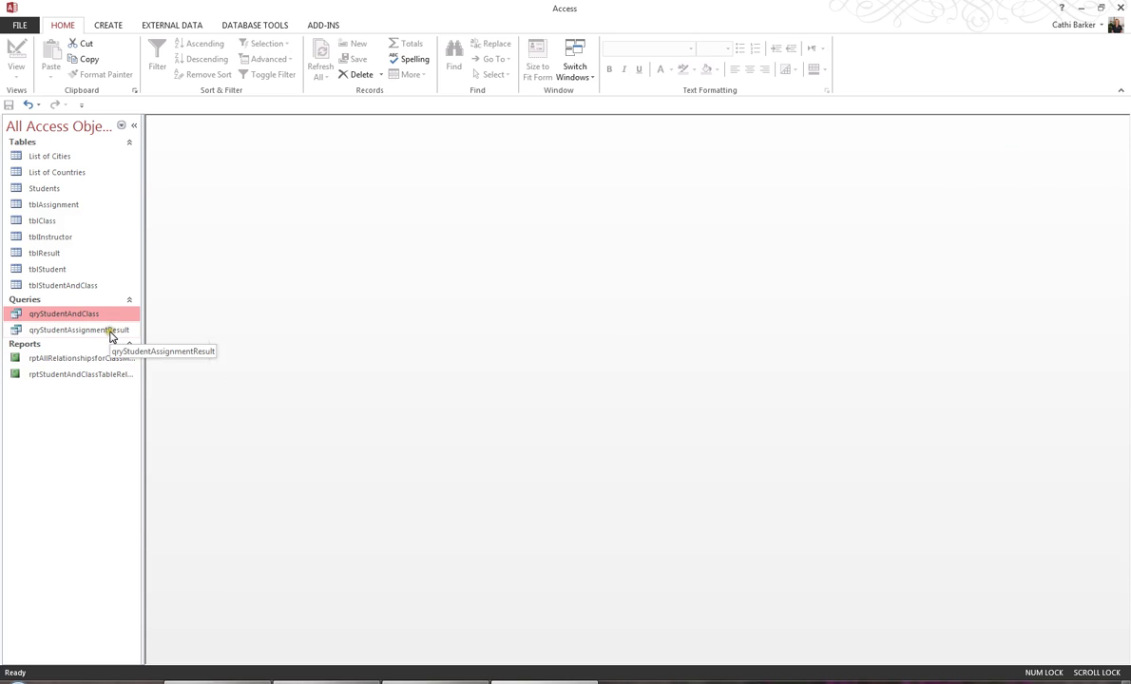
left_click(76, 330)
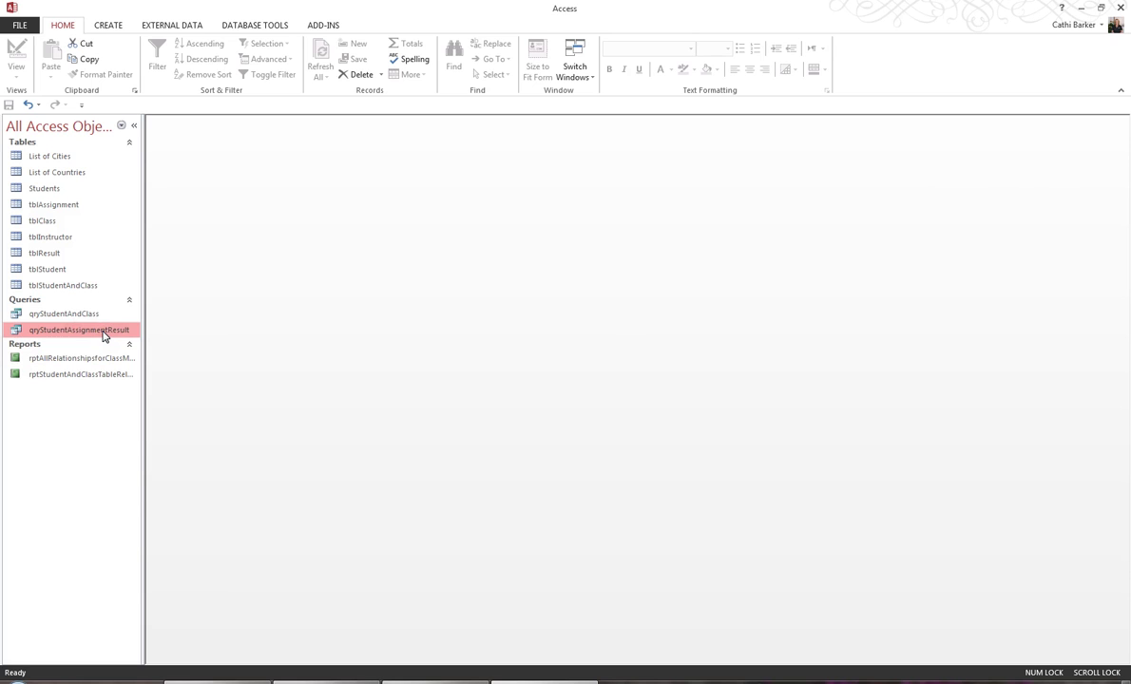
right_click(105, 336)
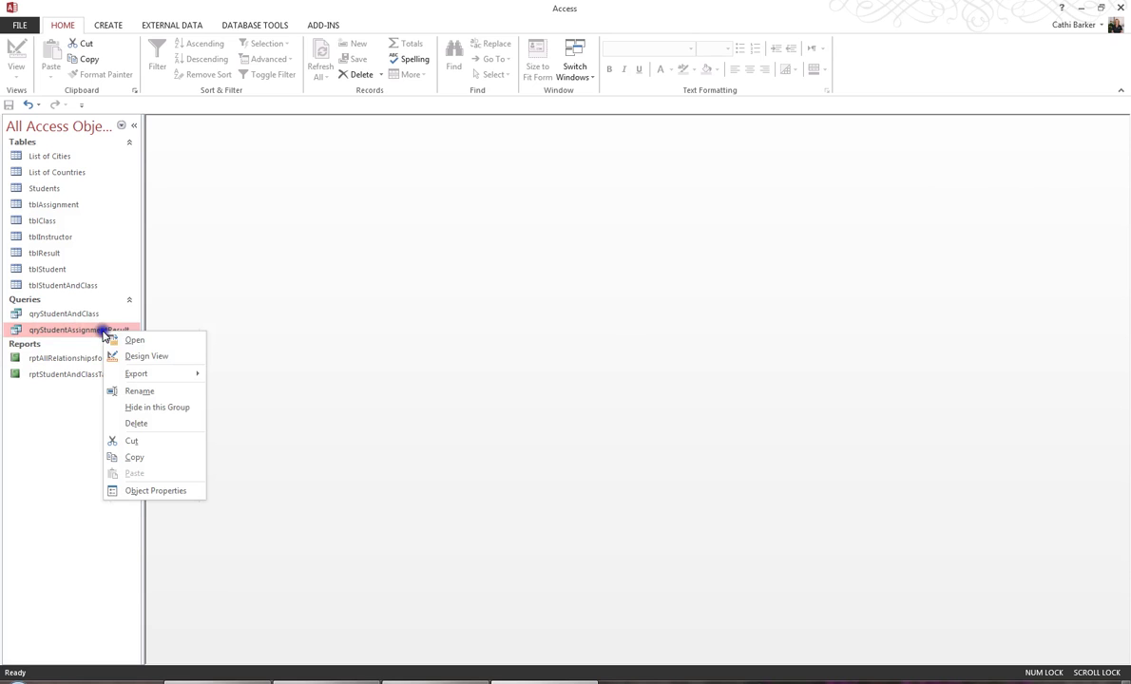
left_click(147, 358)
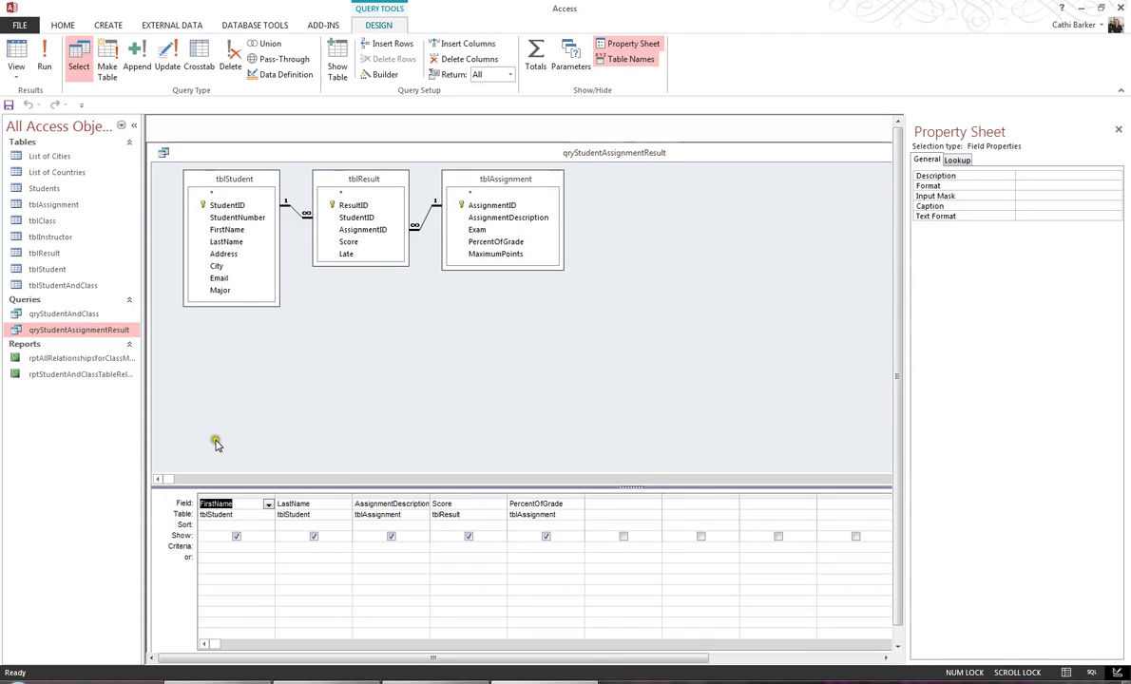
Replace the FirstName field with the calculated field Full Name: [FirstName] & " " & [LastName] and widen its column to fit the expression.
left_click_drag(275, 505, 334, 505)
left_click(254, 504)
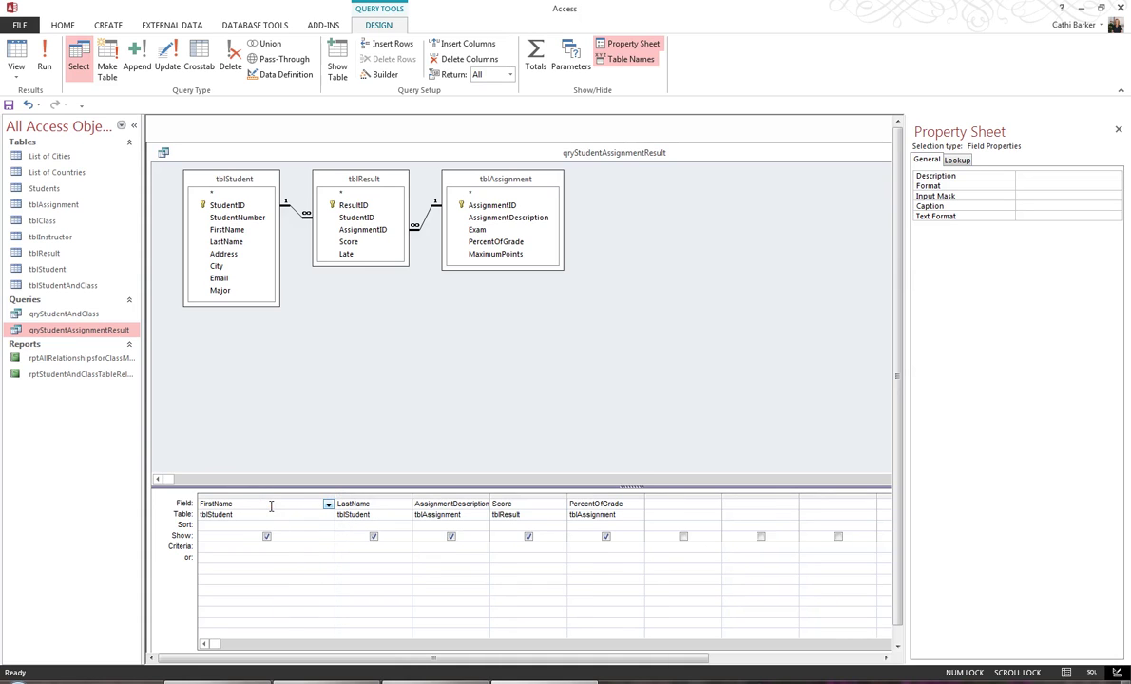
key("Home")
type("Full Name:")
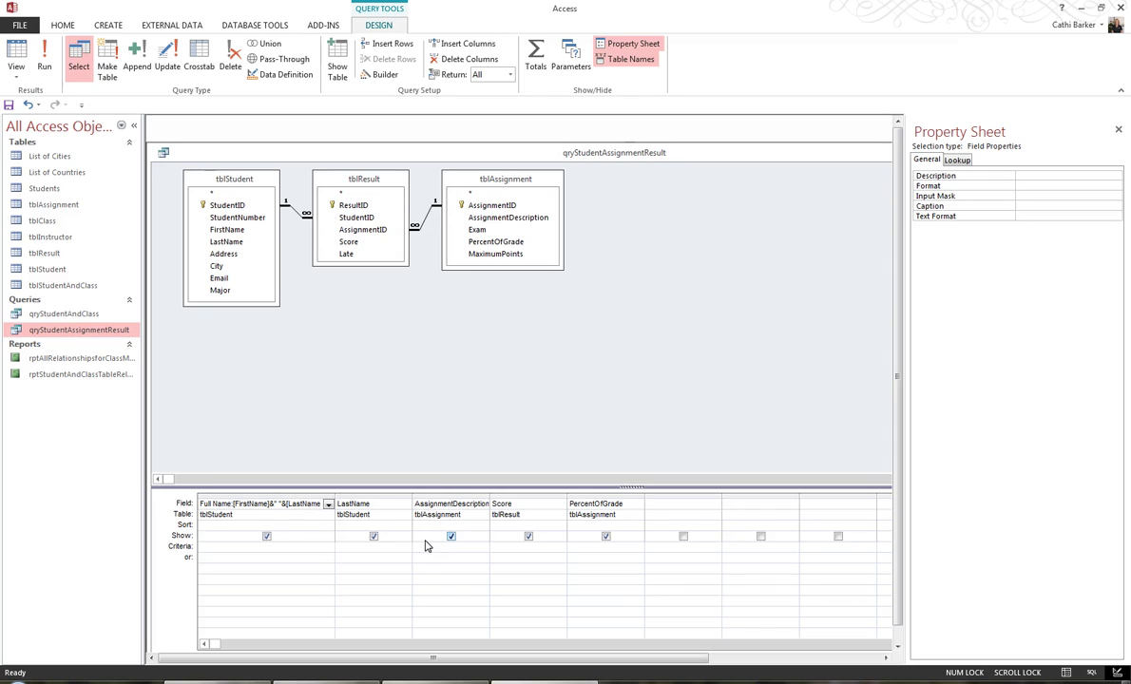
key("Down")
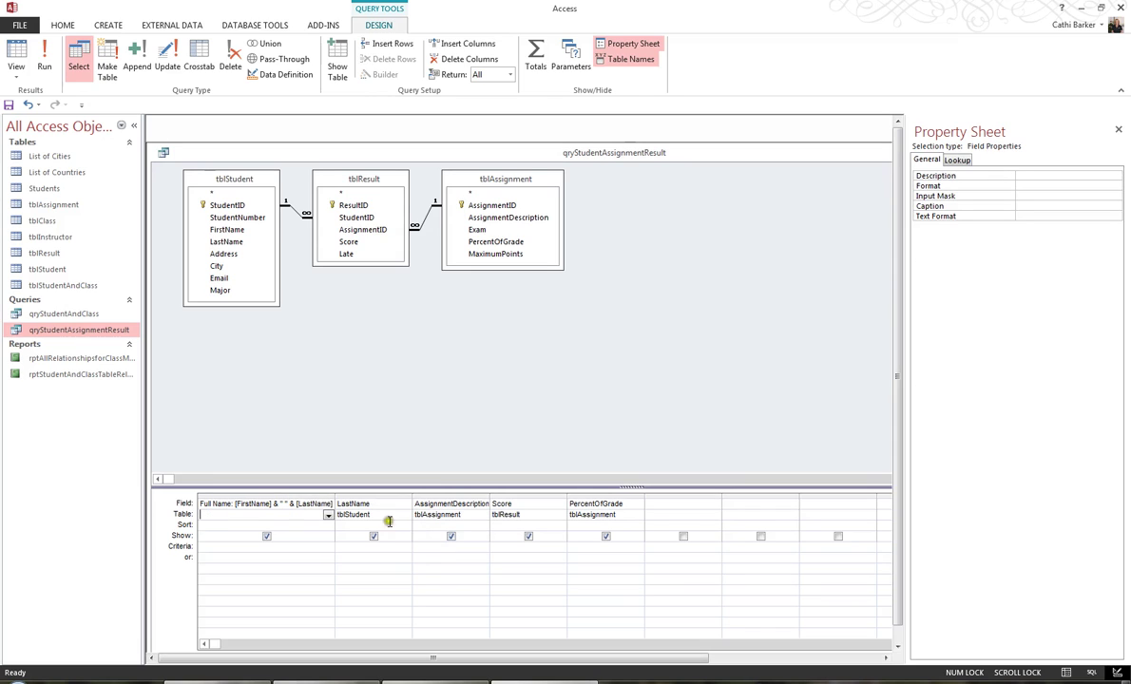
left_click_drag(335, 498, 346, 496)
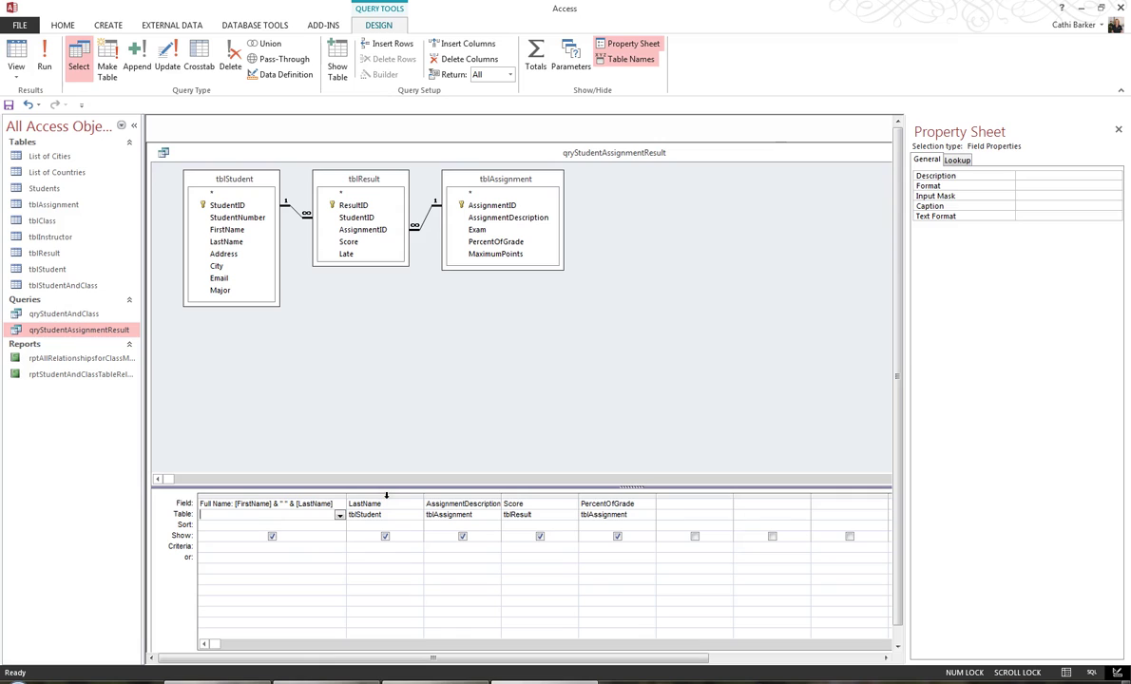
Delete the separate LastName column from the query, then fit the Full Name column to its entries in the datasheet.
left_click(386, 495)
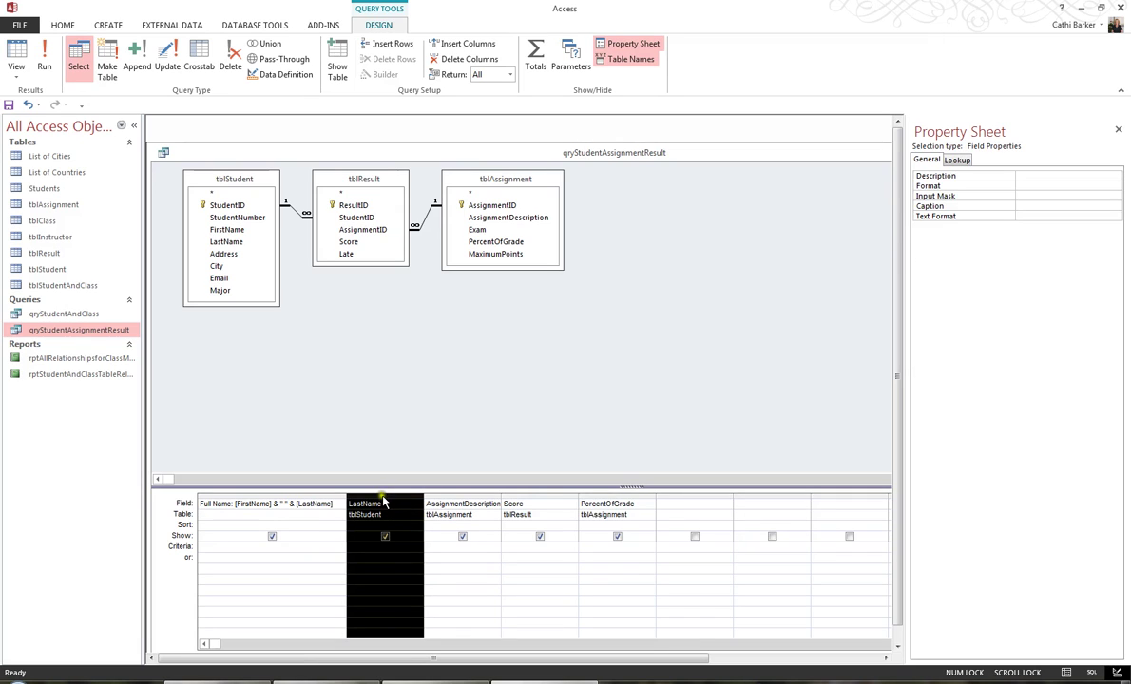
key("Delete")
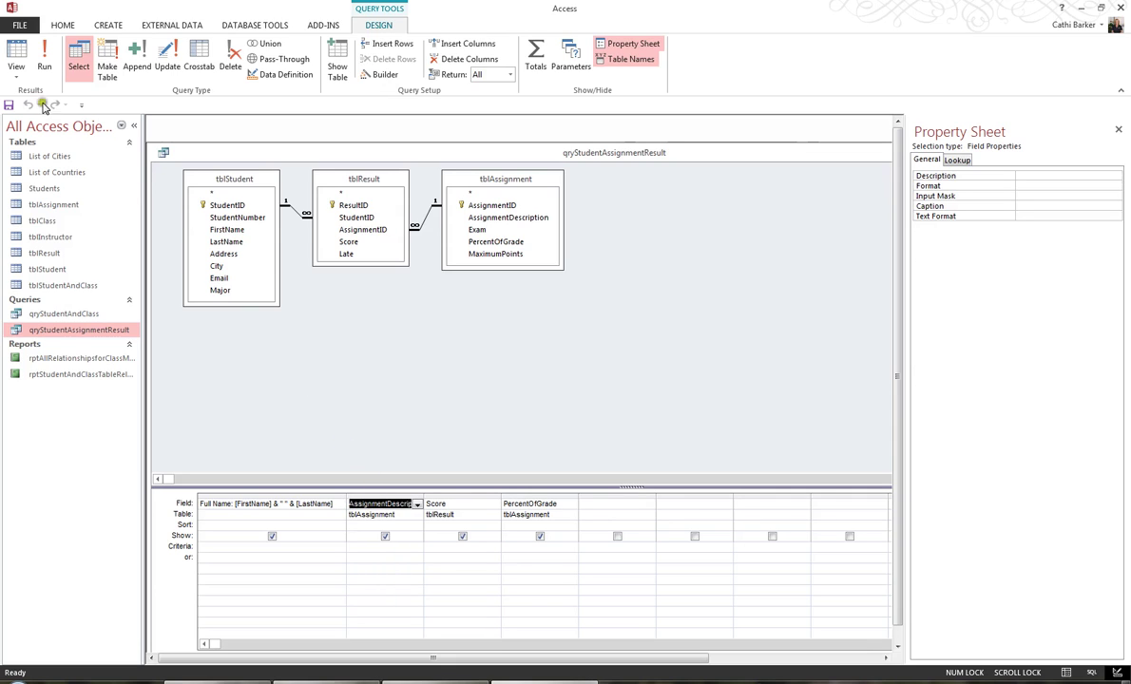
left_click(17, 54)
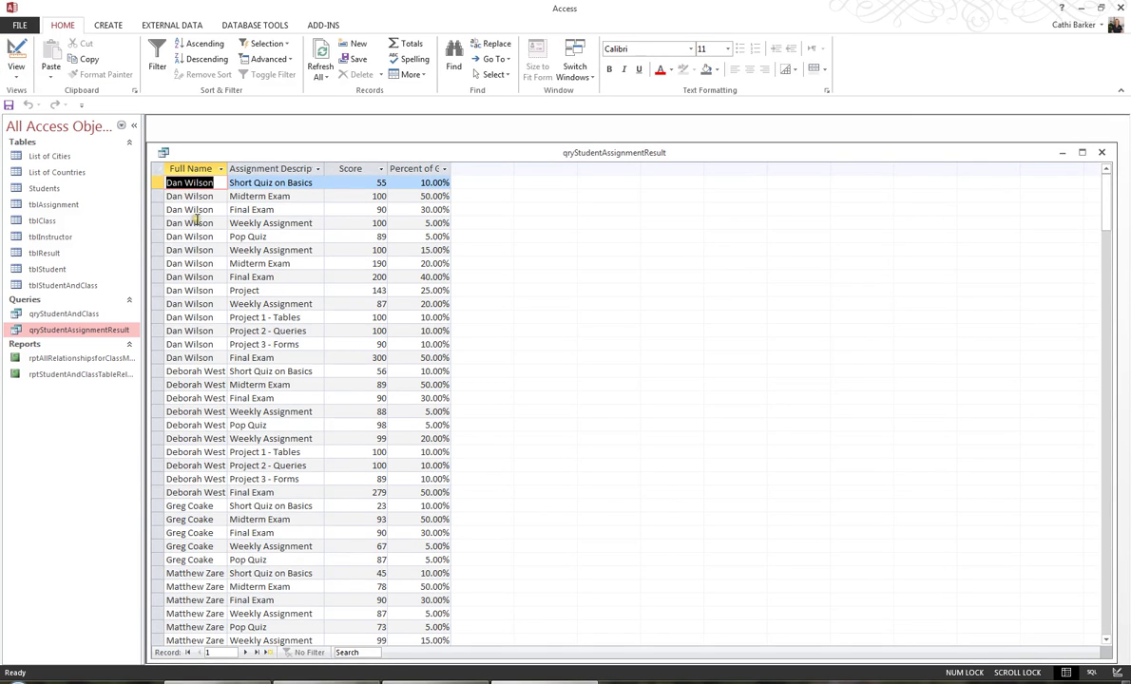
double_click(229, 168)
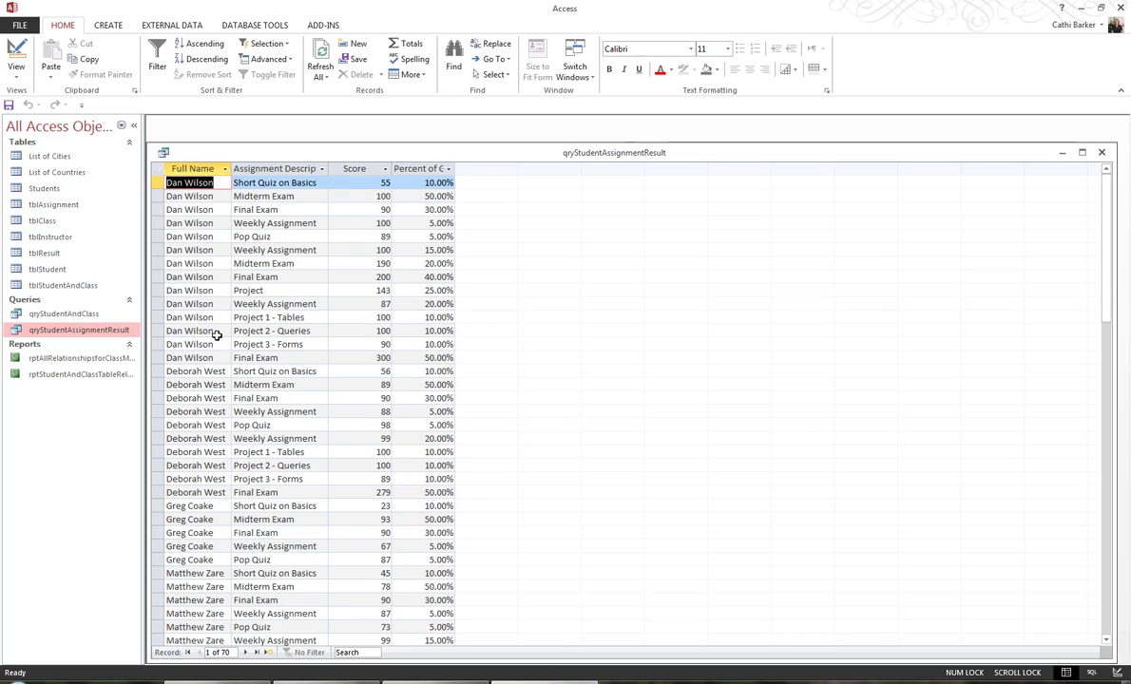
Add the calculated field Student Grade: [Score]*[PercentOfGrade] in the first empty column of the query design and widen its column.
left_click(16, 55)
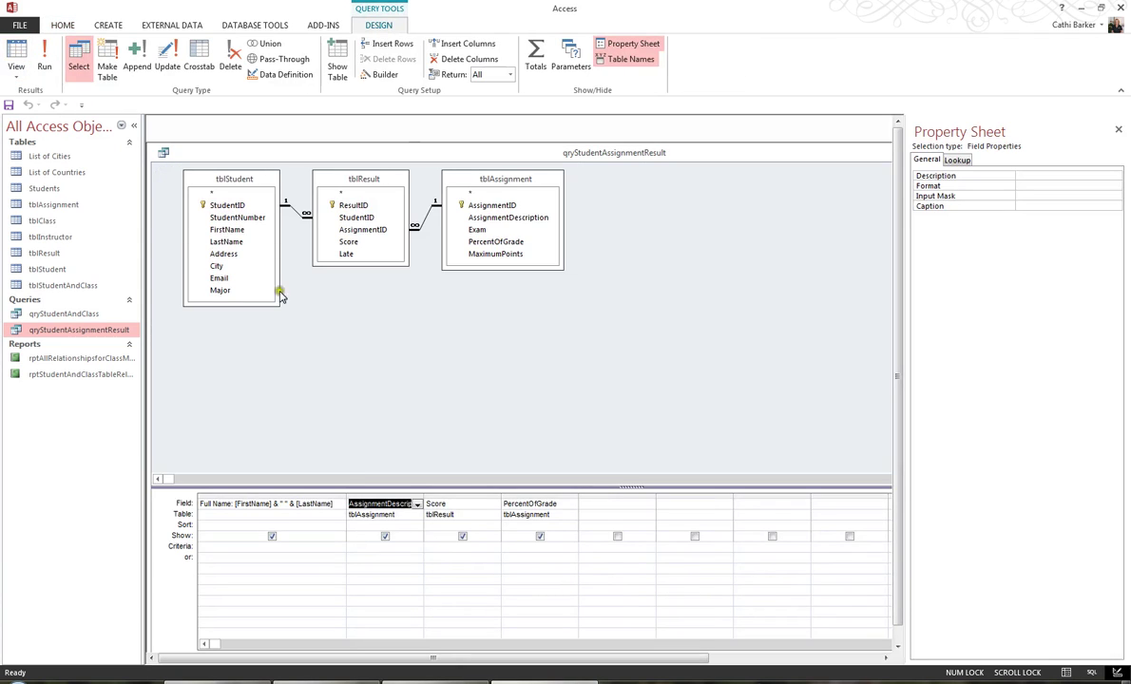
left_click(601, 503)
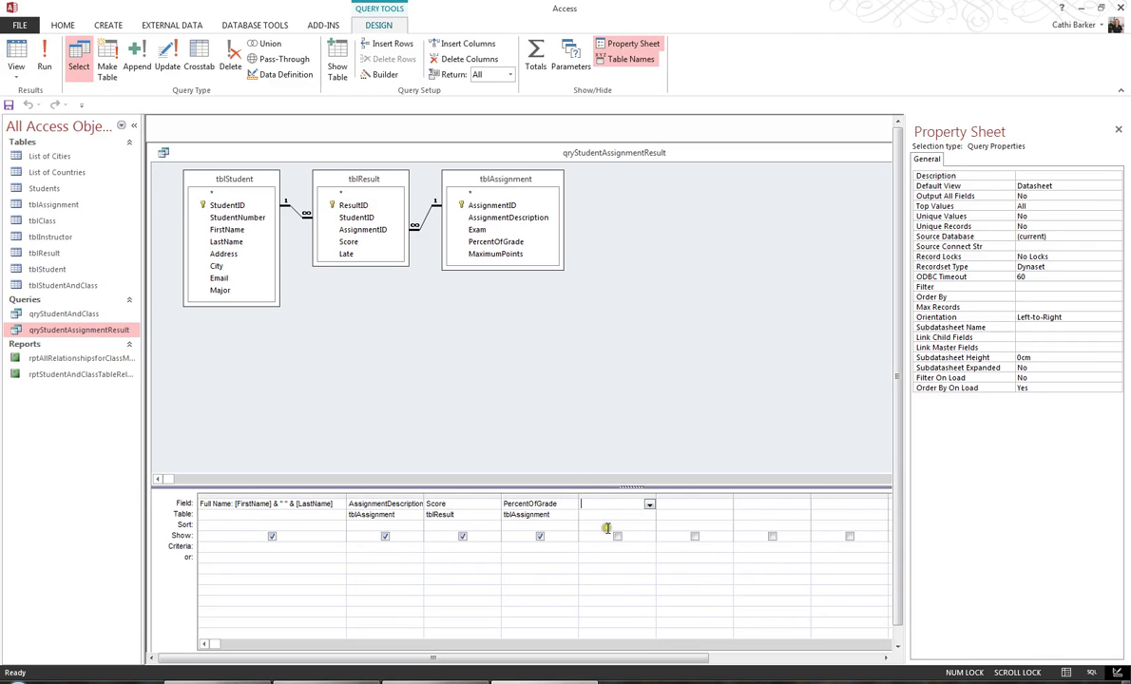
type("Student Grade:[Sc")
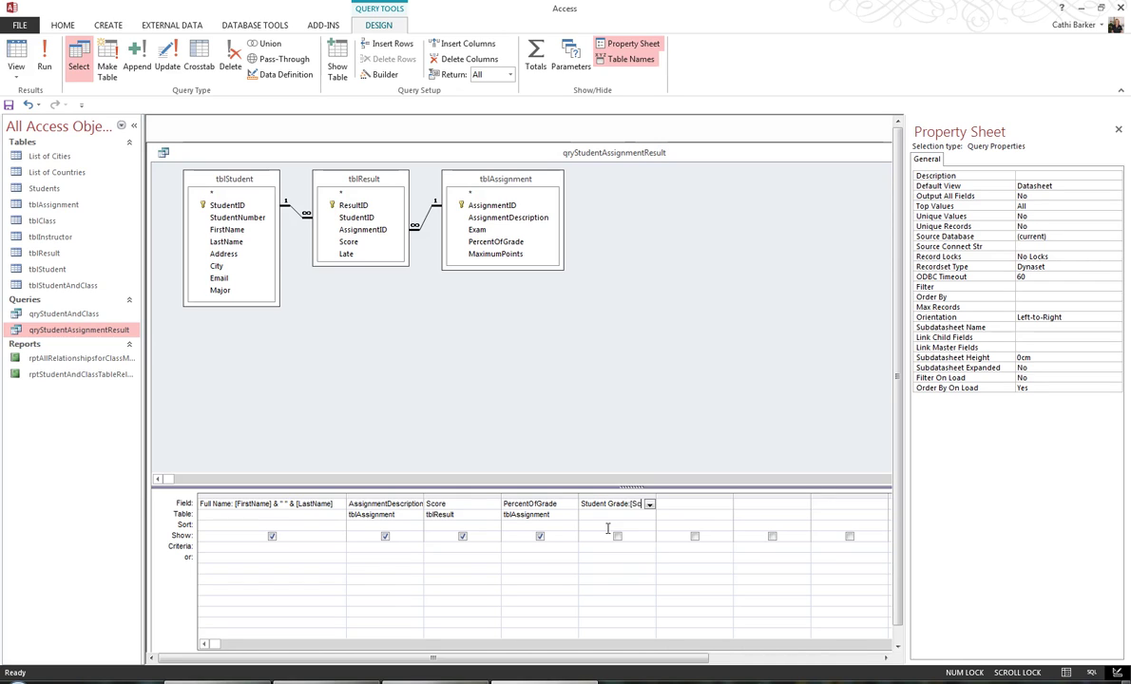
type("ore")
type("]*")
type("[Percent")
type("OfGr")
left_click(608, 516)
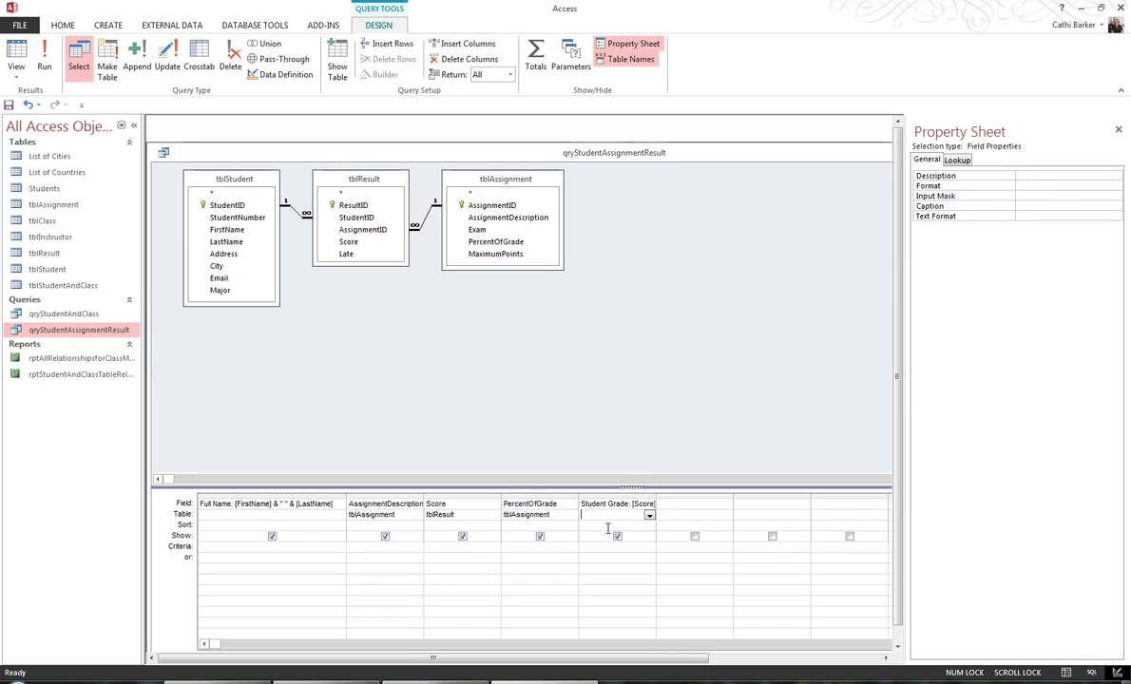
left_click_drag(653, 498, 741, 496)
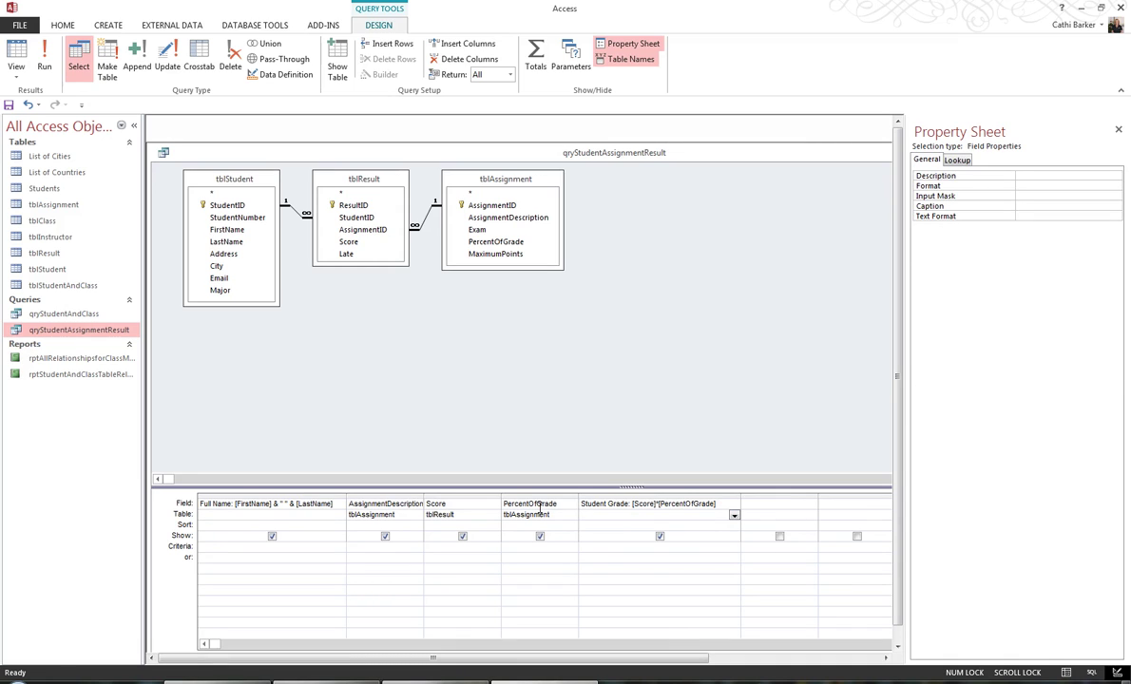
Display the query results and fit the Percent of Grade column to its heading.
left_click(16, 57)
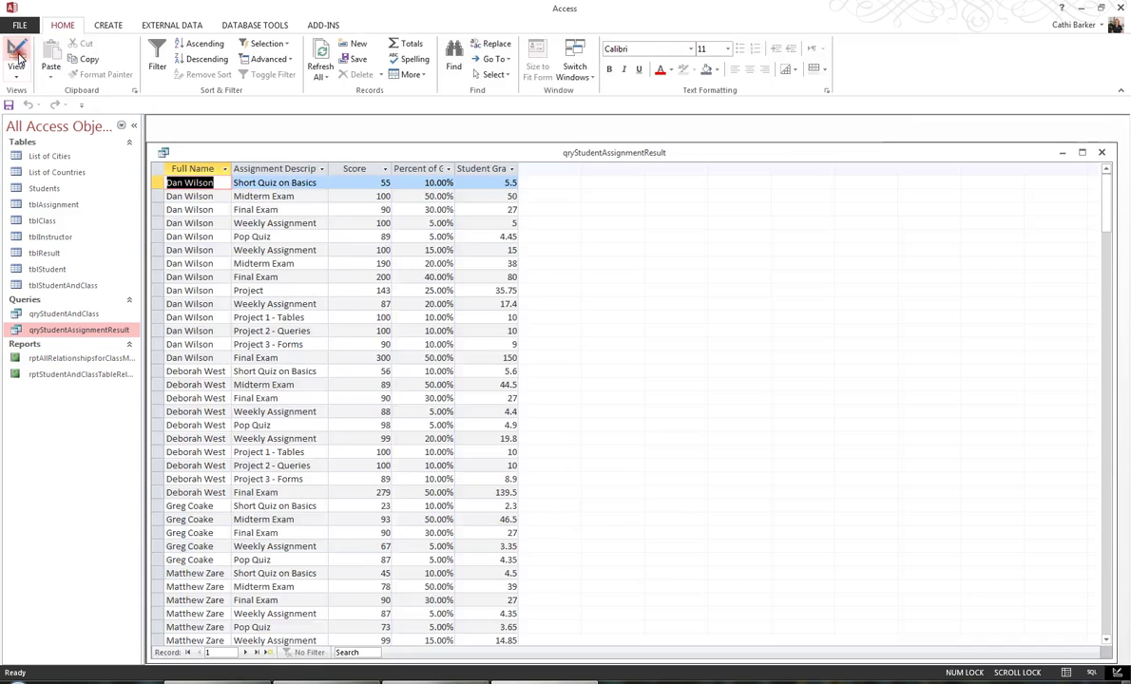
double_click(454, 168)
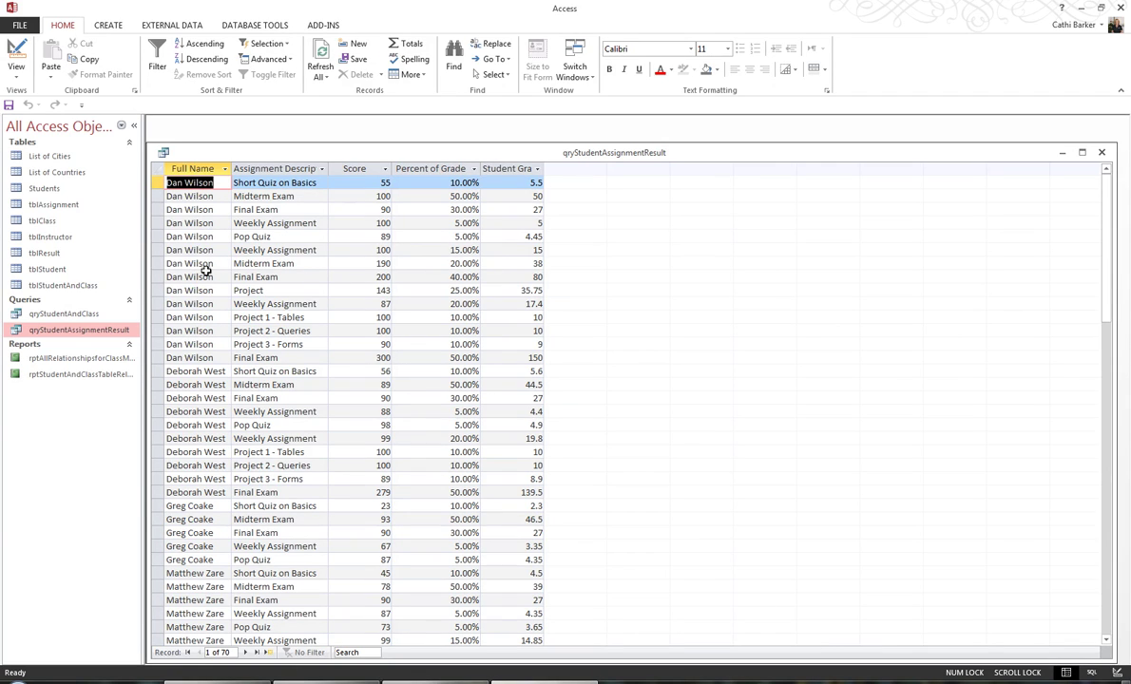
Set the Full Name field's format to > in the query design, then fit its column to the entries in the datasheet.
left_click(16, 54)
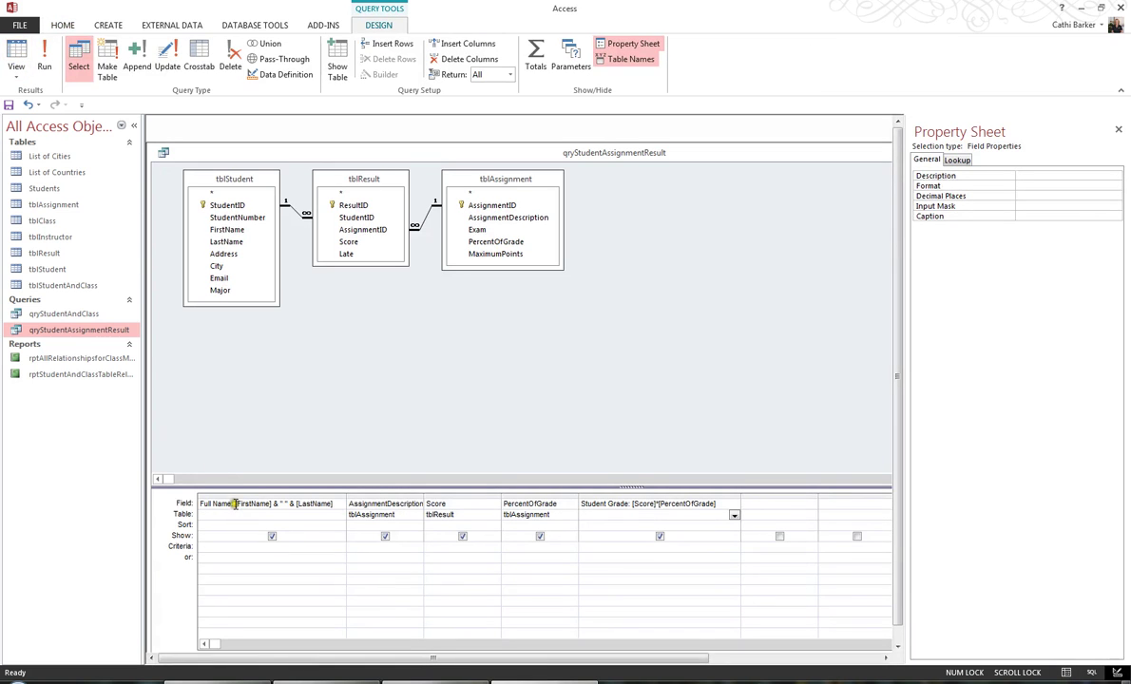
left_click(234, 504)
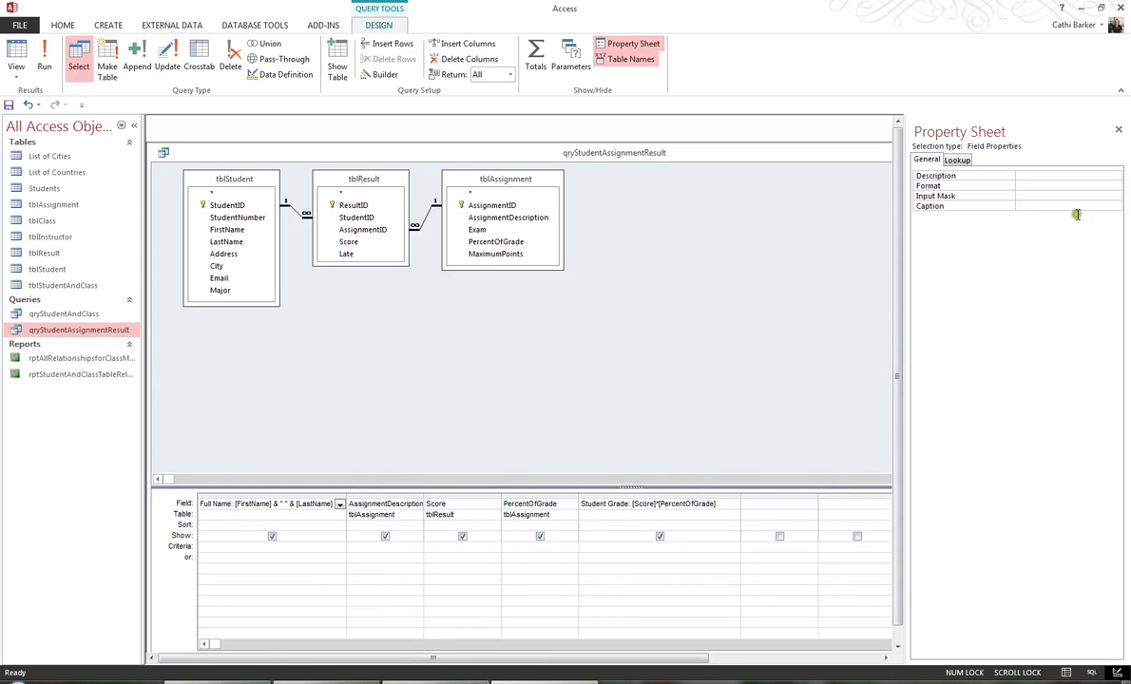
left_click(1023, 185)
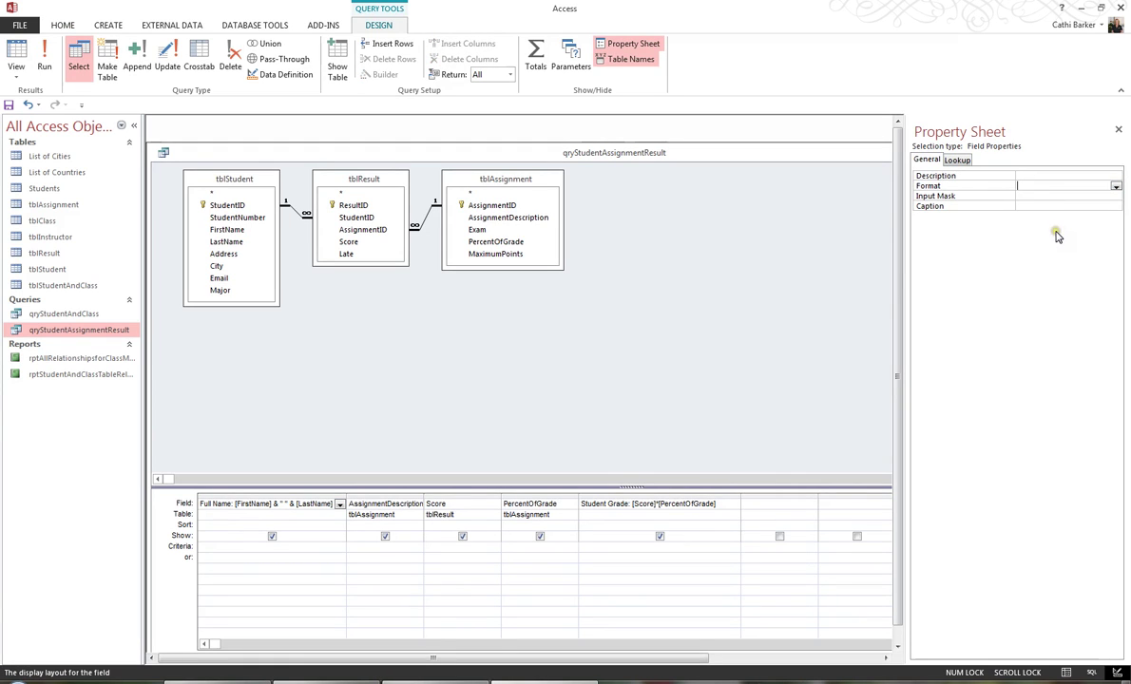
type(">")
key("Return")
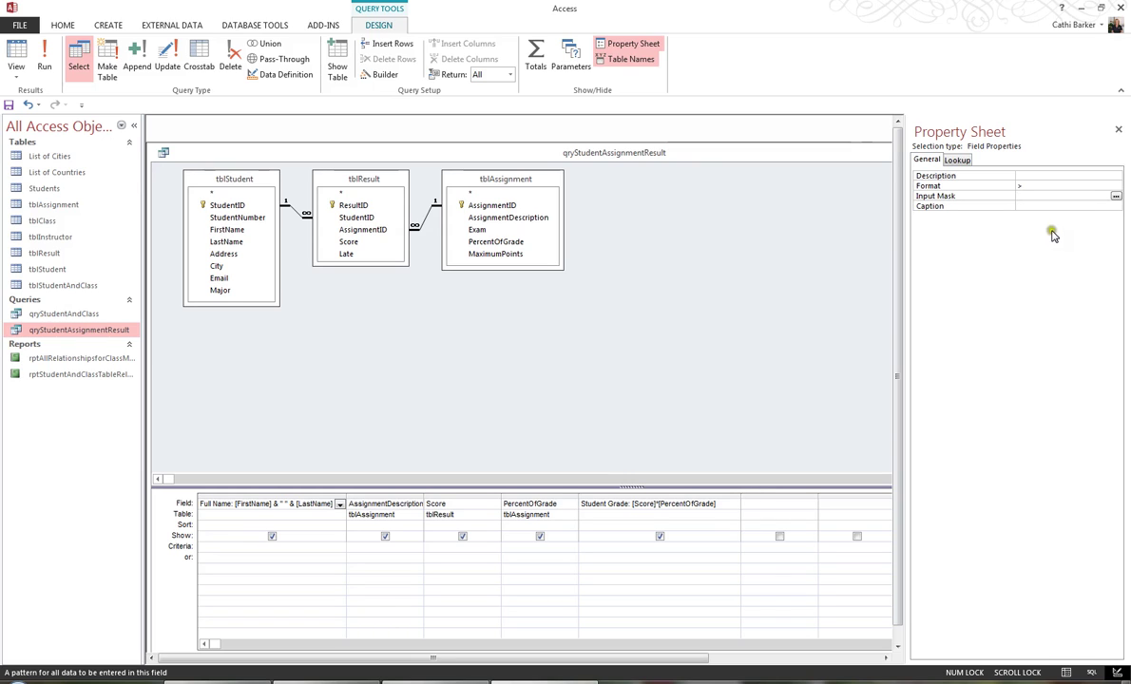
left_click(21, 57)
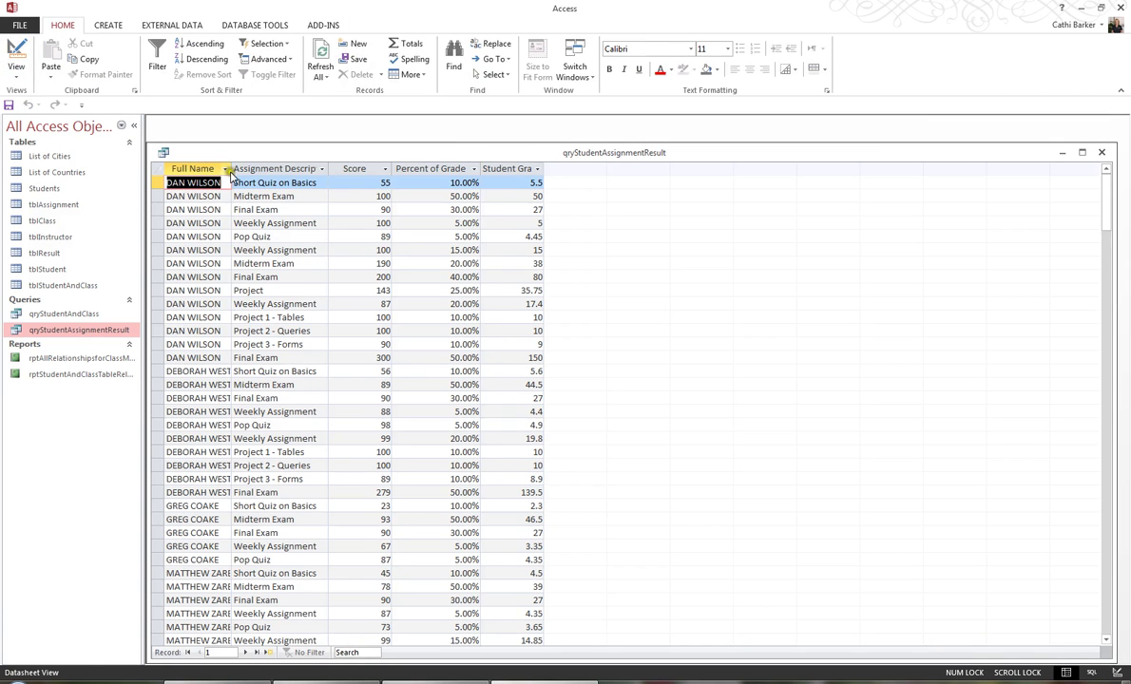
double_click(229, 171)
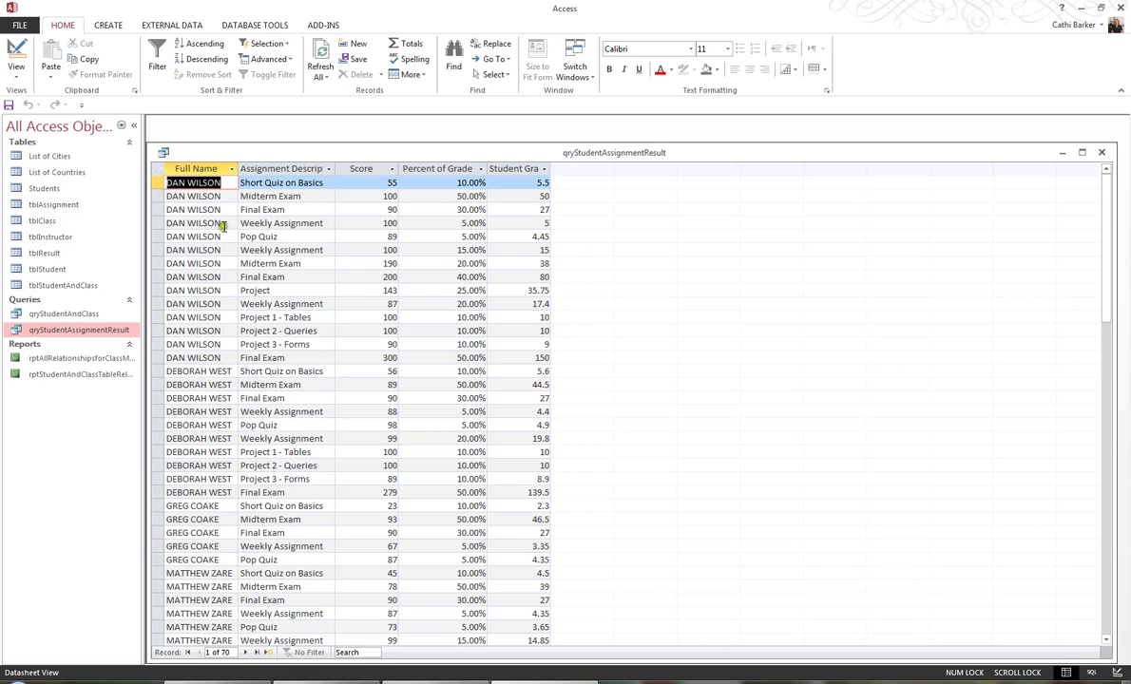
Set the Student Grade field's format to Fixed with 2 decimal places in the query design.
left_click(17, 55)
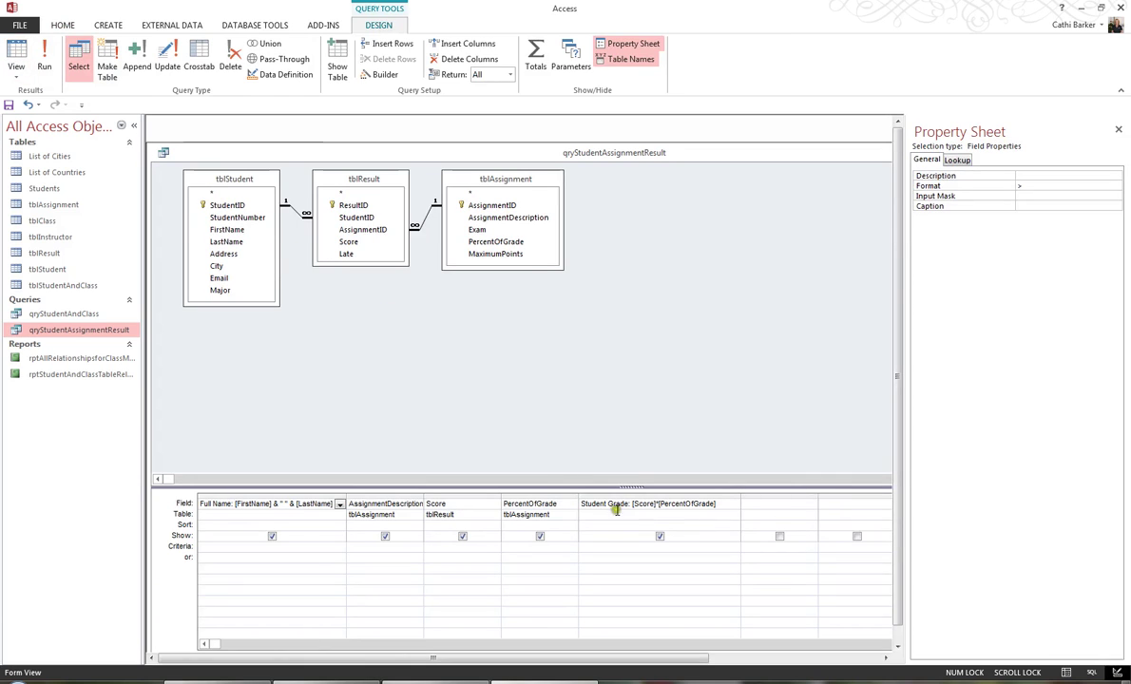
left_click(655, 504)
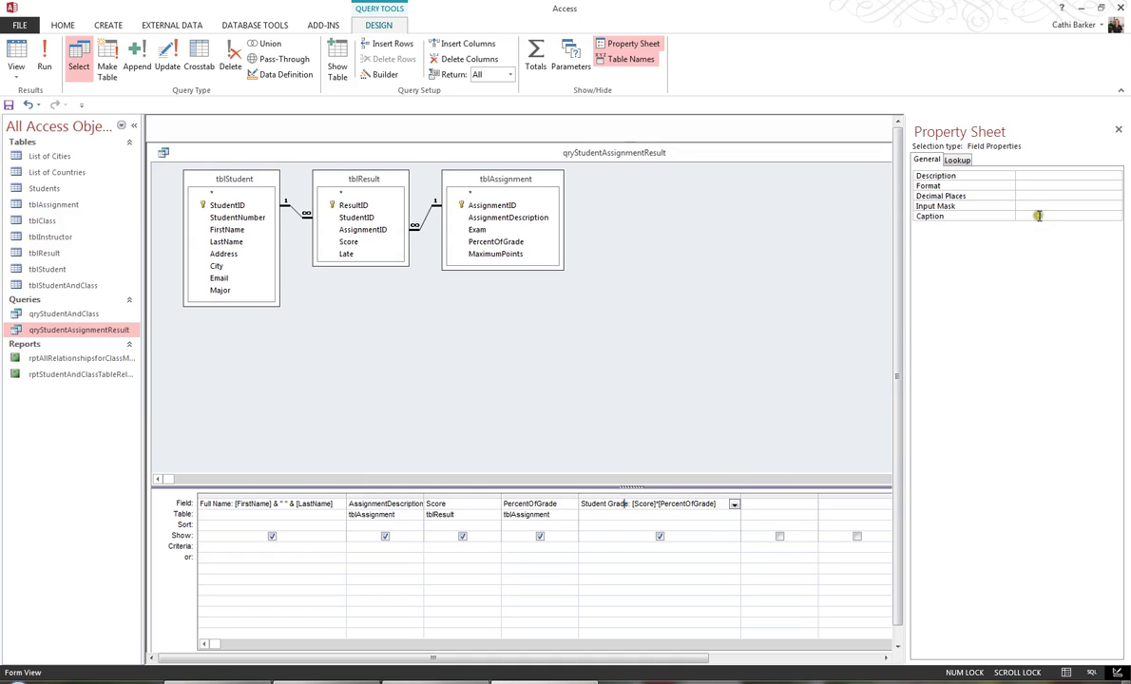
left_click(1023, 186)
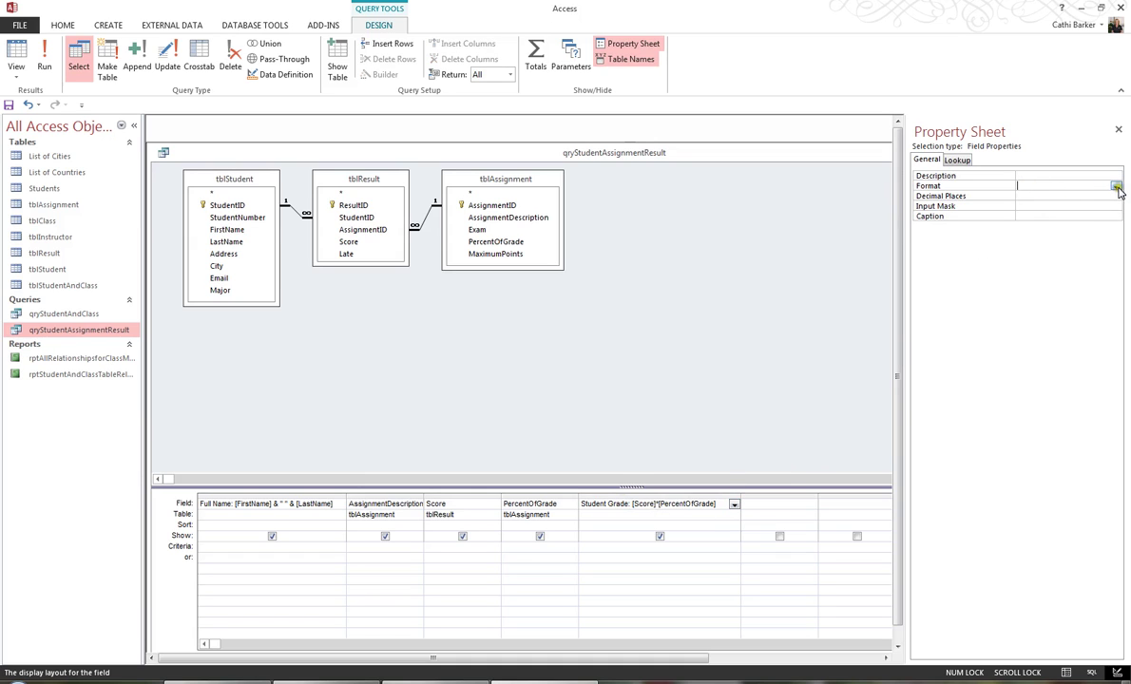
left_click(1116, 186)
left_click(1083, 223)
left_click(1033, 197)
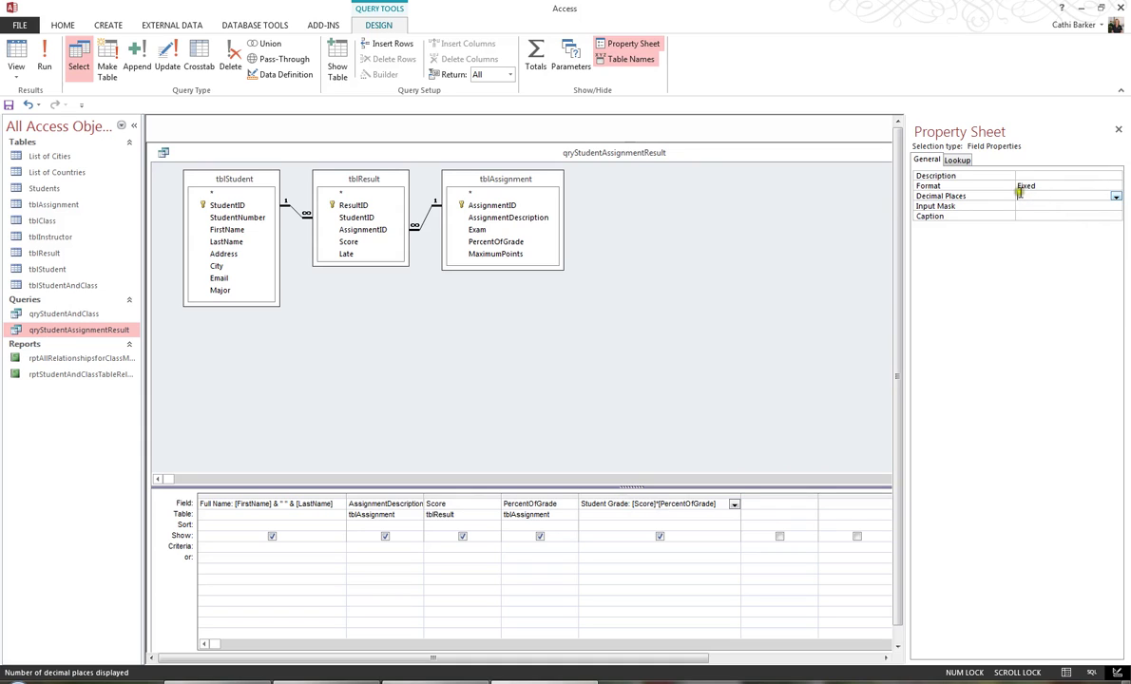
type("2")
key("Return")
left_click(1041, 205)
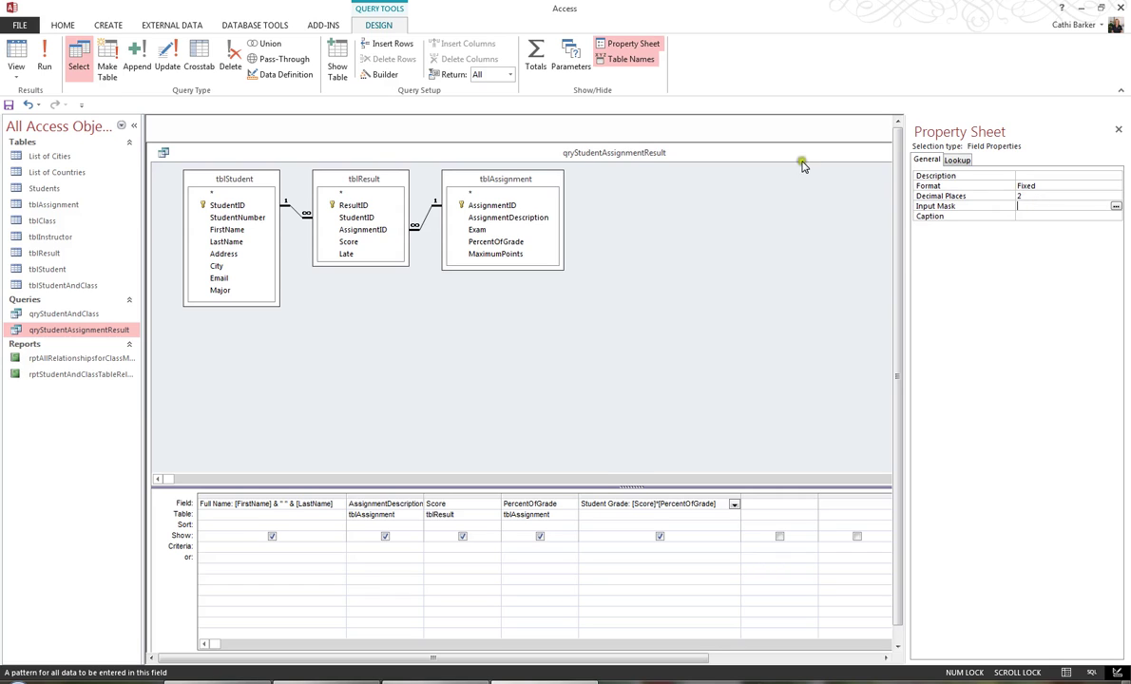
Fit the Student Grade column to its heading in the datasheet, then save and close the query.
left_click(19, 55)
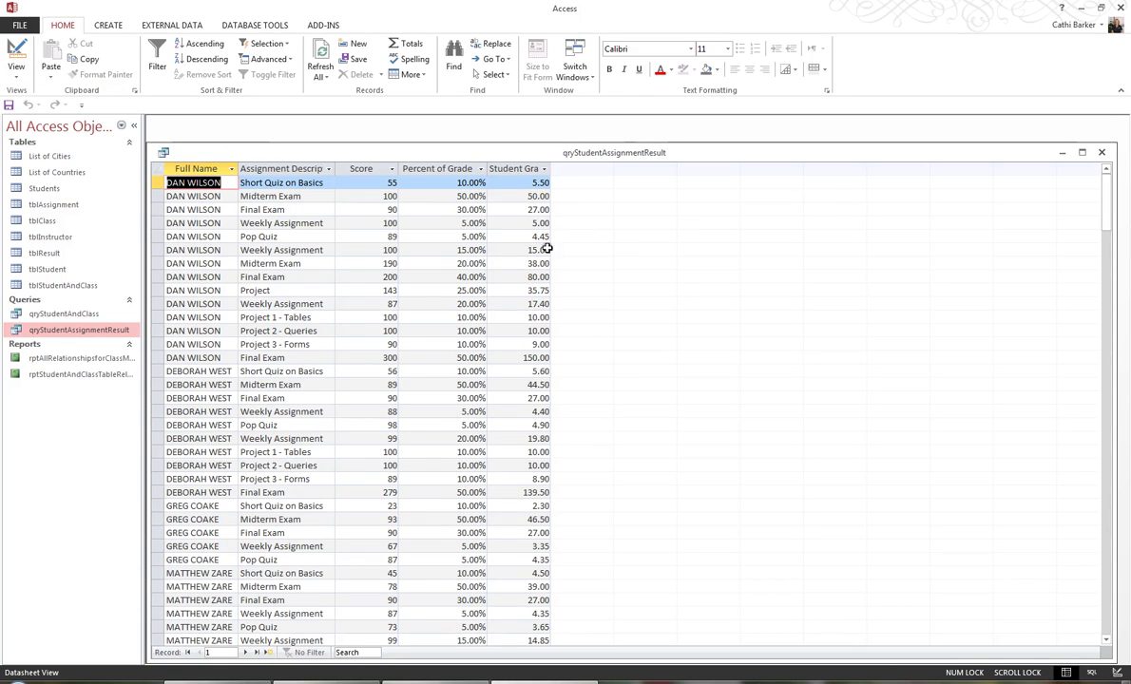
double_click(550, 169)
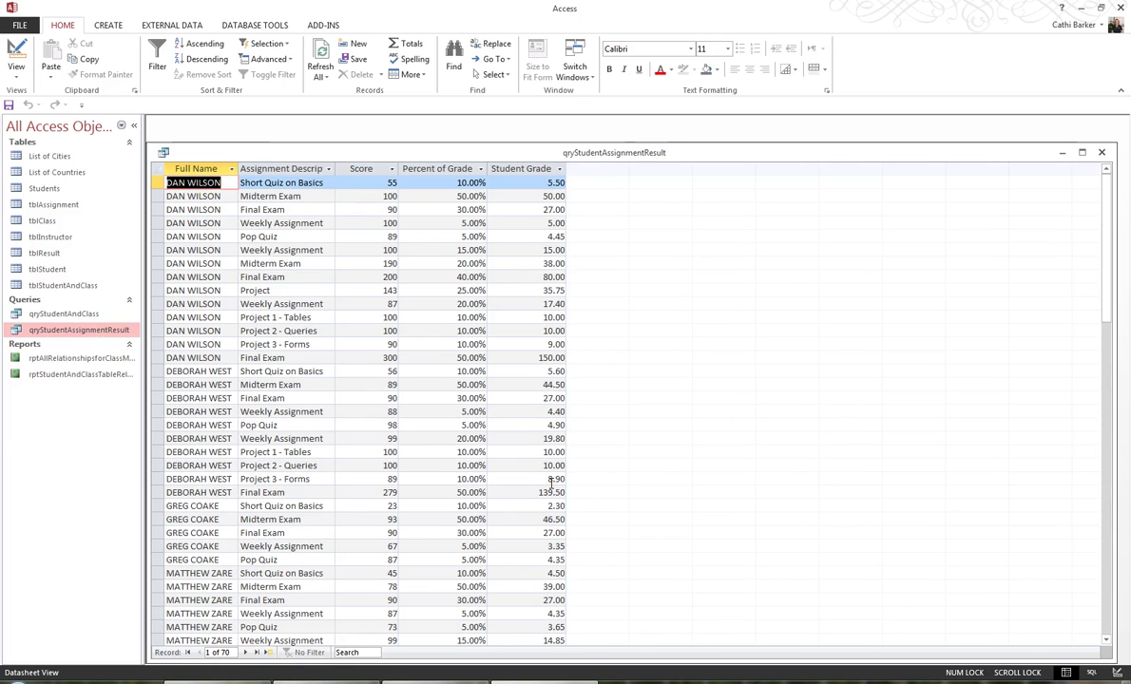
left_click(7, 107)
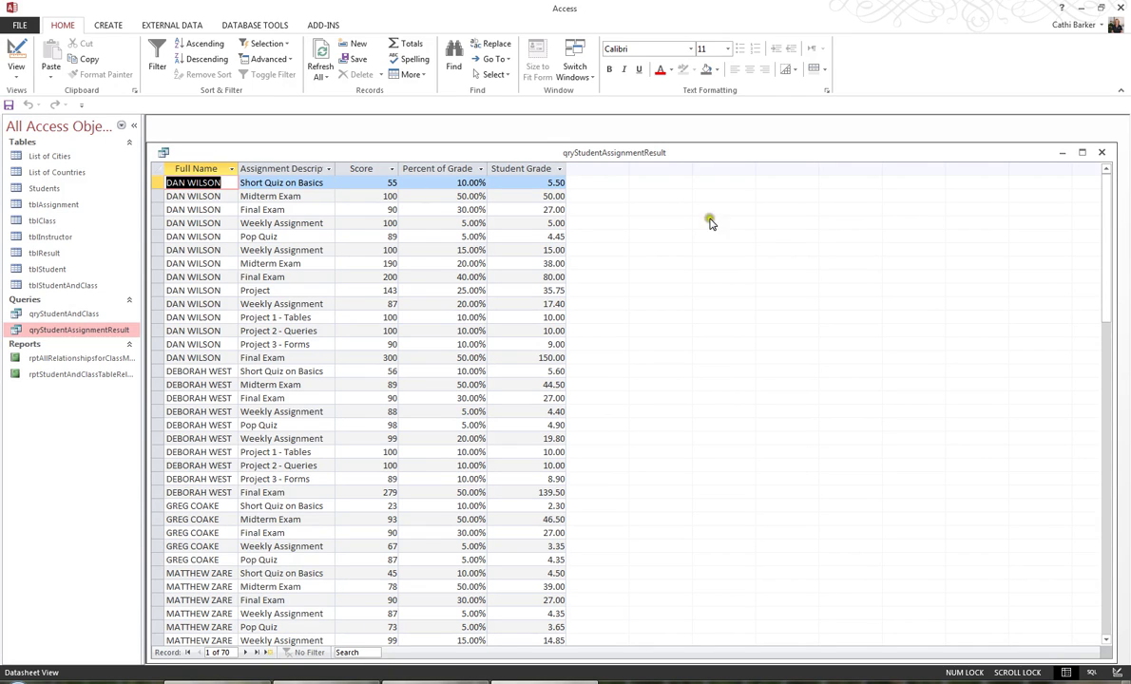
left_click(1101, 152)
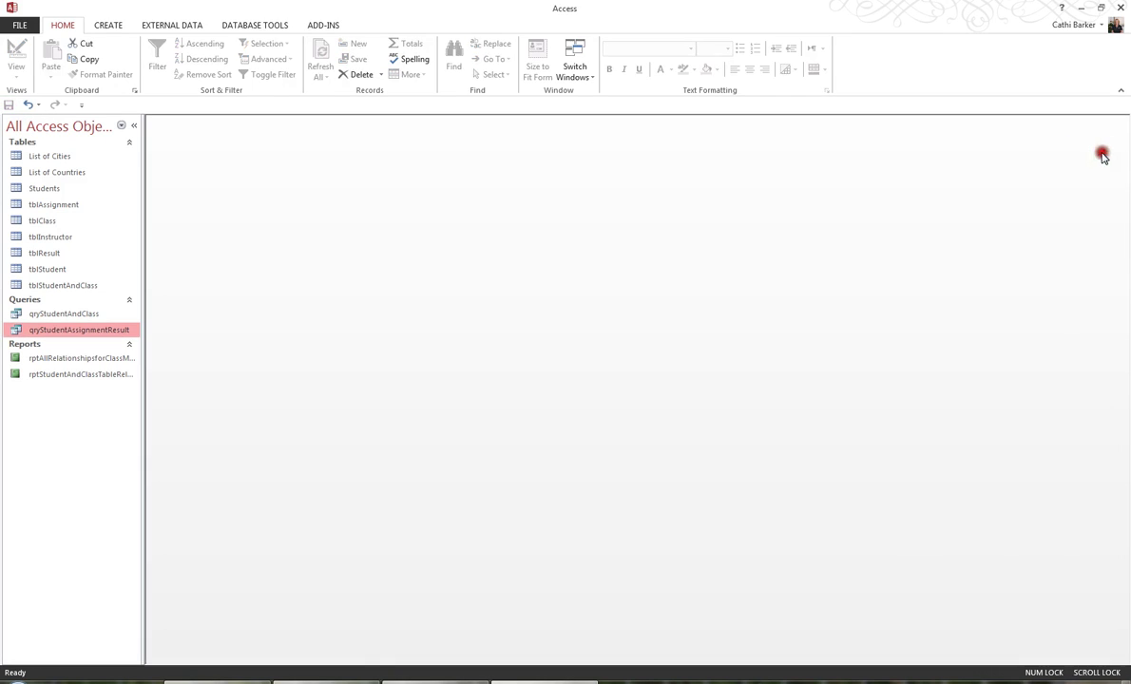